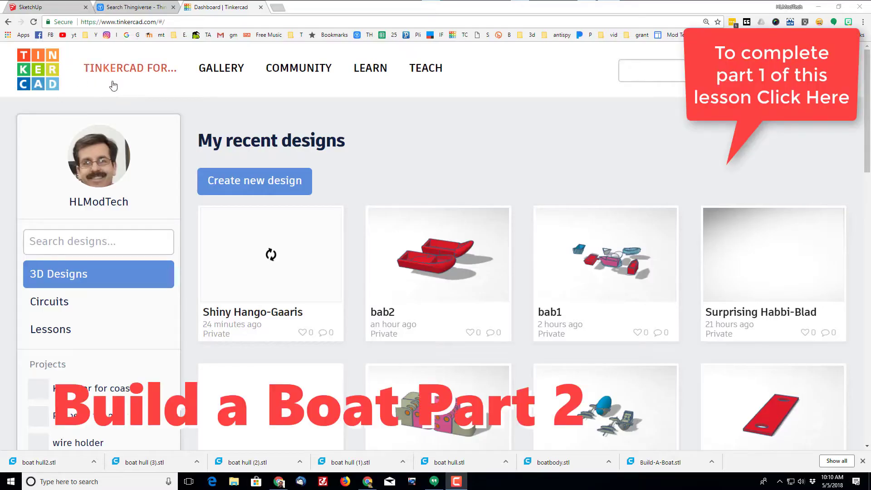
Create a new blank design from the dashboard, which opens as 'Glorious Wolt-Robo'.
left_click(256, 184)
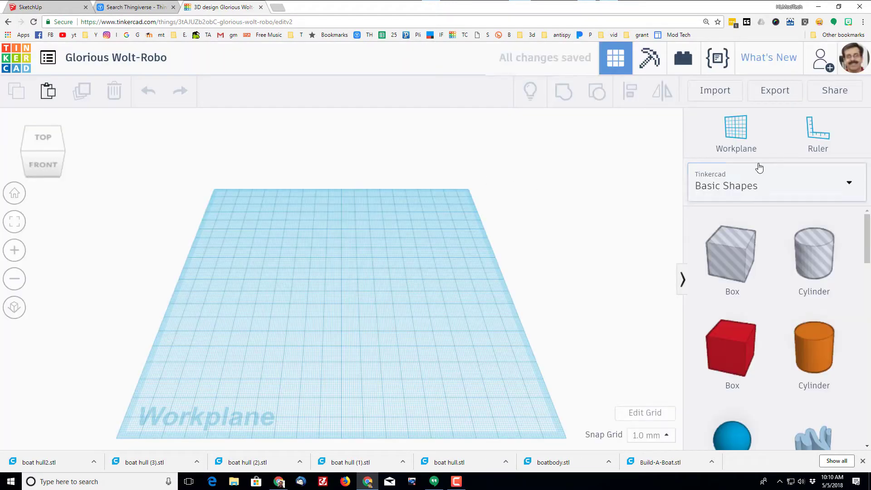
Import the boat hull2.stl file so the hull appears on the workplane.
left_click(717, 90)
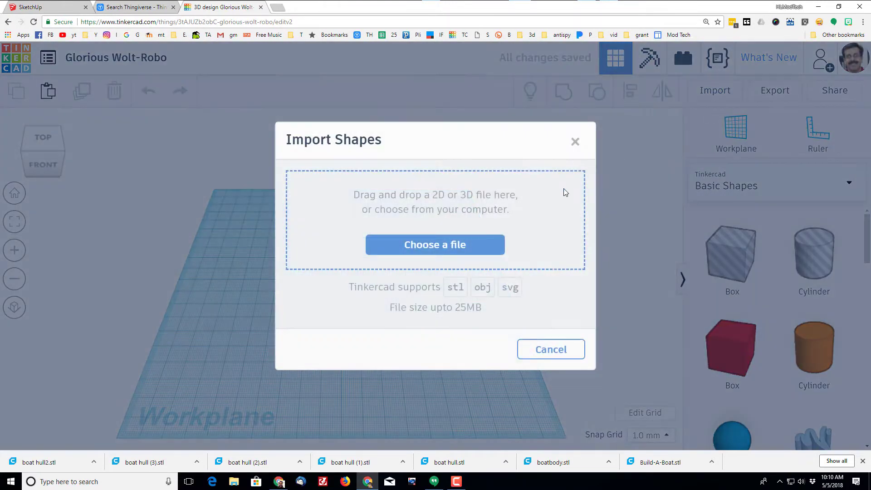
left_click(435, 248)
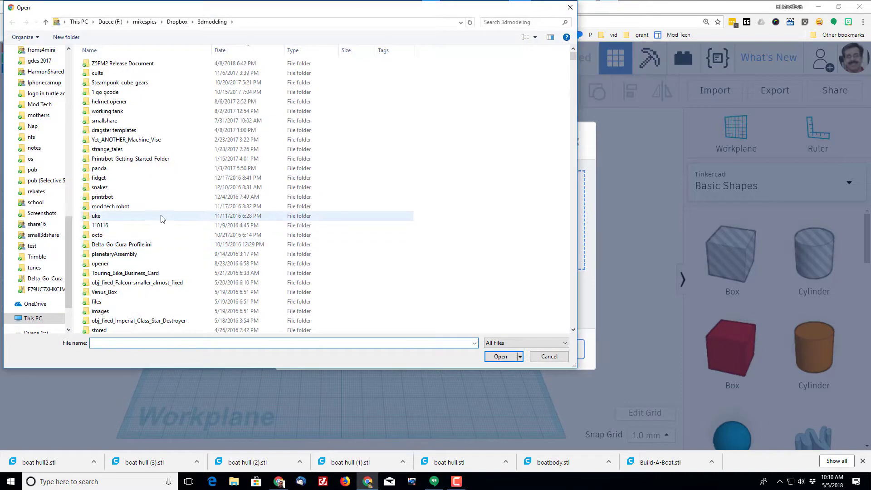
scroll(142, 218, "down", 1)
double_click(117, 224)
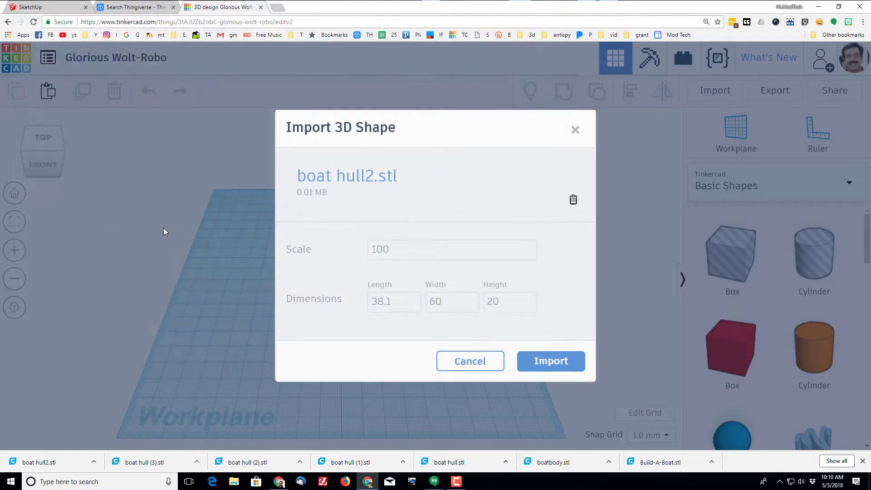
left_click(546, 363)
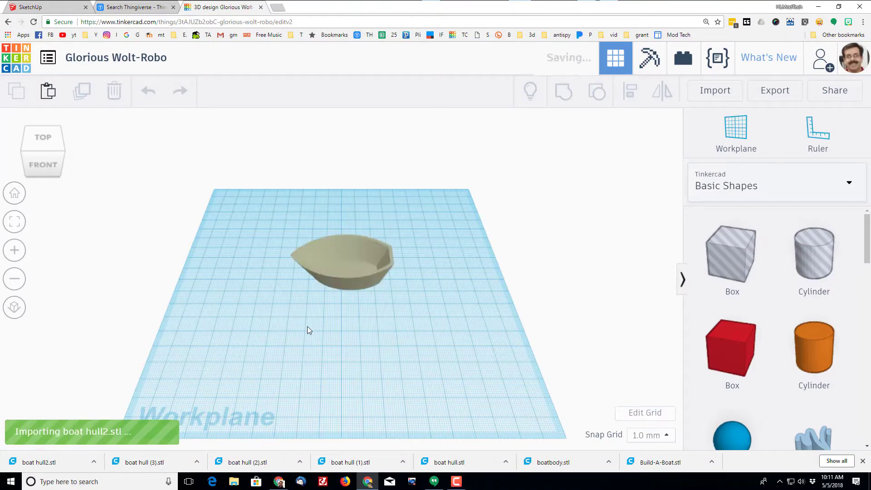
Resize the hull to 77 mm long and about 42 mm wide.
scroll(347, 286, "up", 2)
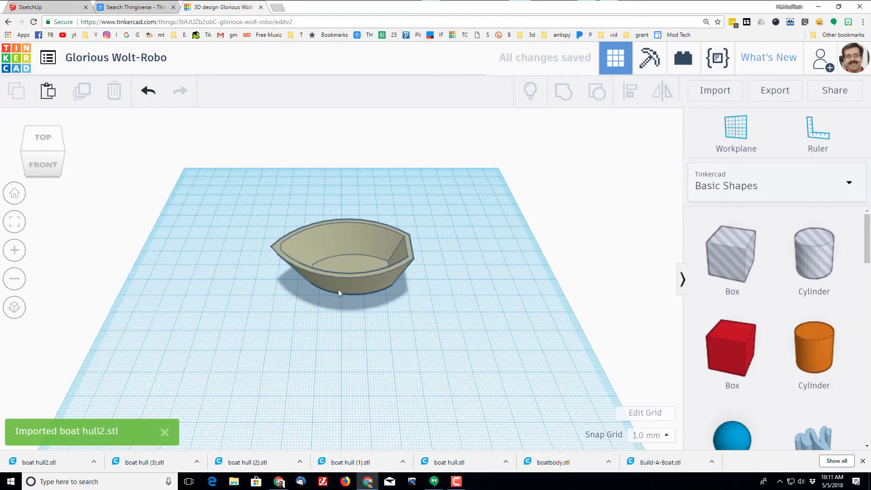
right_click_drag(361, 271, 415, 290)
left_click(416, 291)
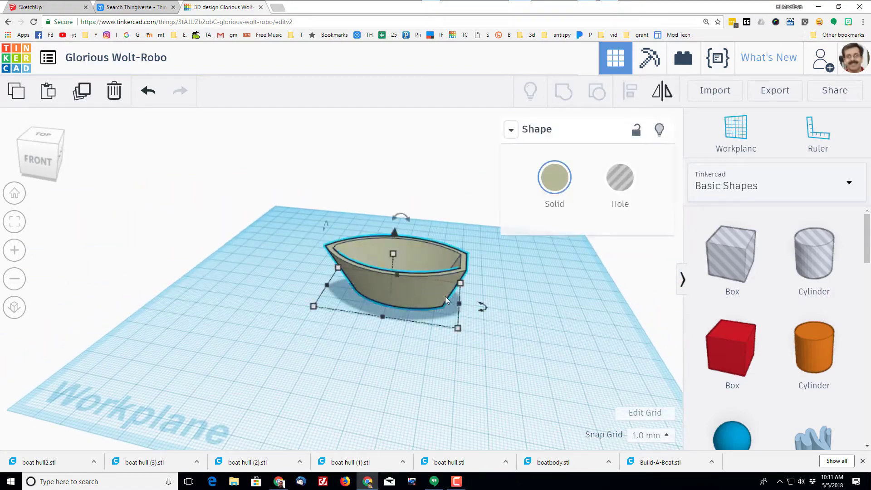
left_click_drag(463, 305, 500, 310)
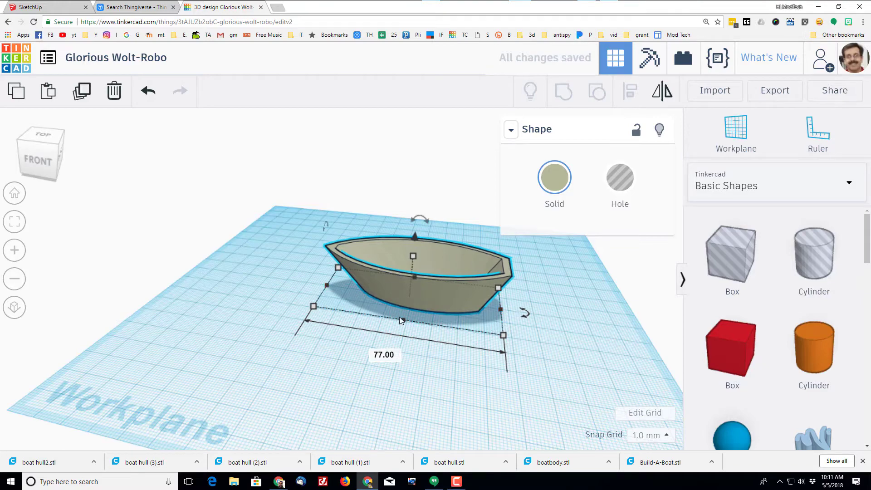
left_click_drag(399, 317, 401, 329)
right_click_drag(374, 339, 376, 290)
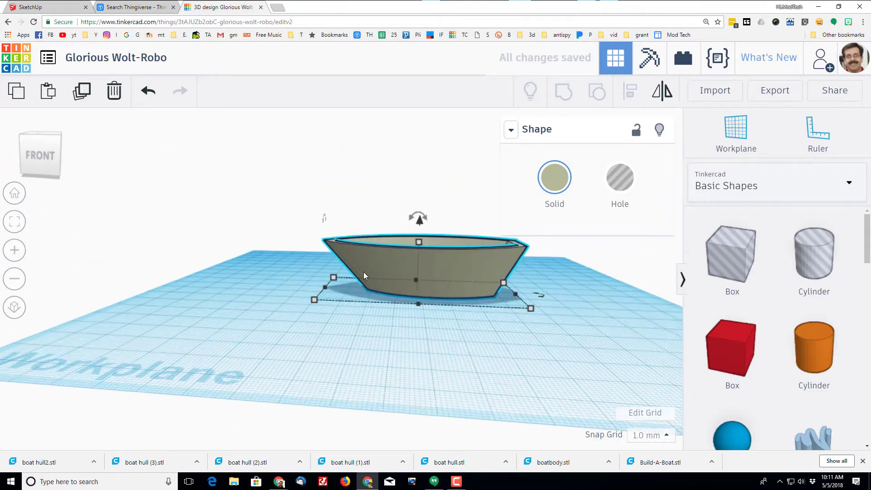
Rotate the boat hull by about 10 degrees.
scroll(364, 272, "up", 2)
scroll(378, 300, "down", 2)
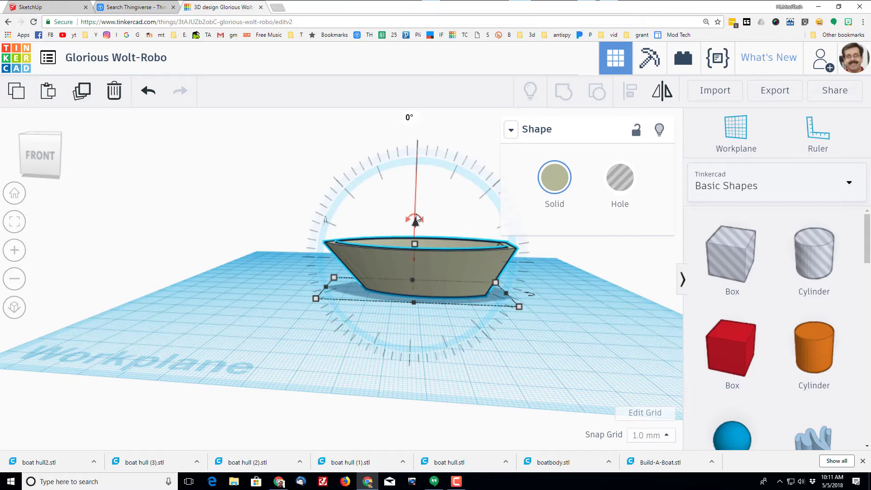
left_click_drag(416, 218, 439, 137)
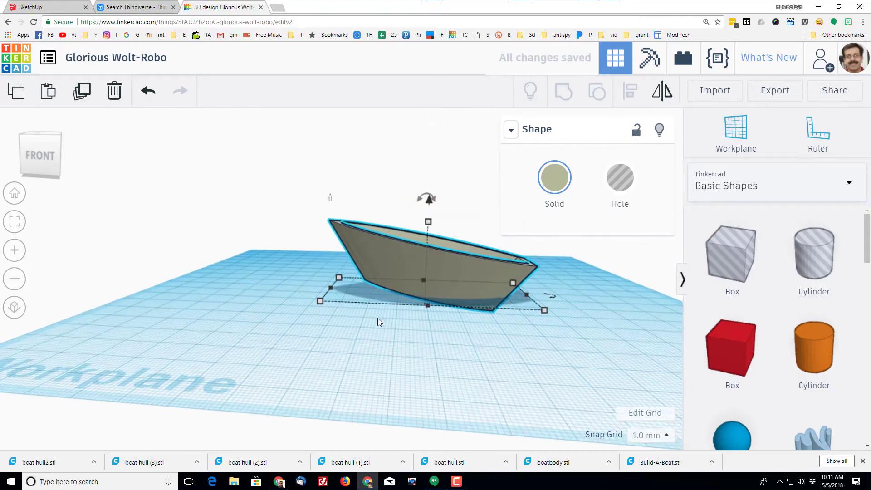
scroll(377, 316, "up", 6)
right_click_drag(402, 307, 384, 315)
Lower the tilted hull partly below the workplane.
scroll(384, 315, "down", 2)
scroll(383, 314, "up", 2)
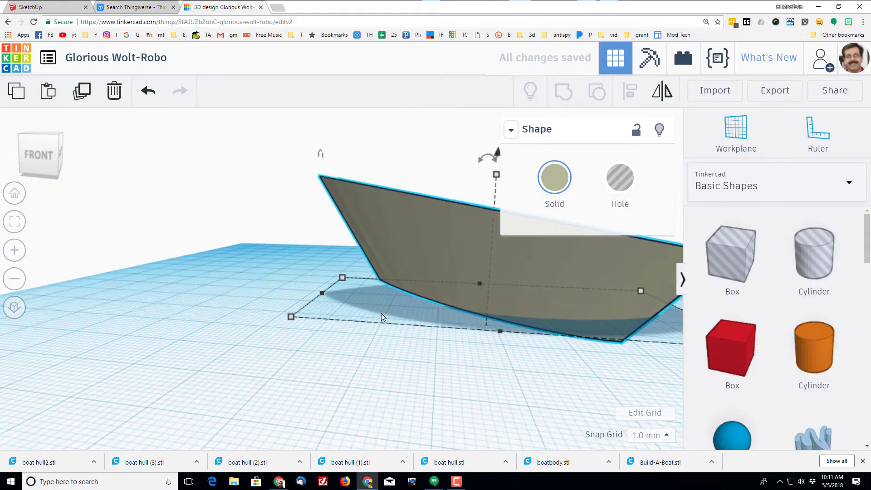
scroll(381, 313, "down", 2)
mouse_move(452, 183)
left_click_drag(452, 183, 459, 200)
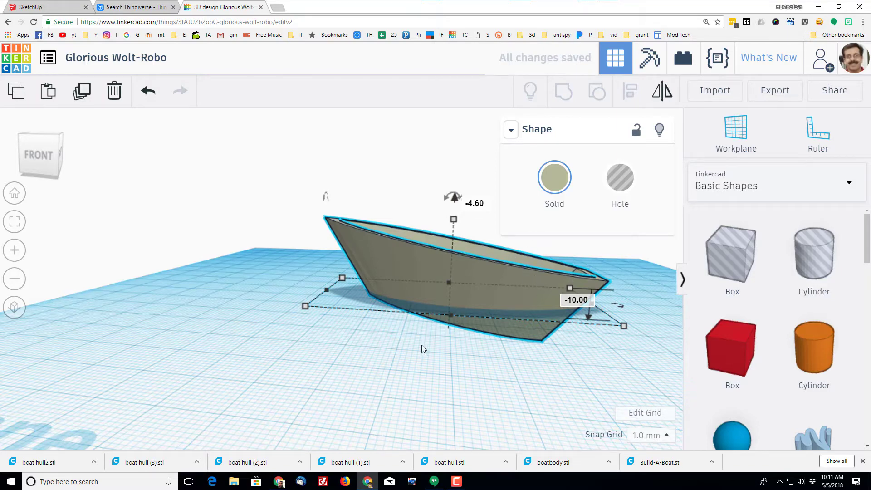
Place a hole box at the hull, stretched and widened to cover its full length.
right_click_drag(363, 325, 403, 331)
left_click_drag(738, 275, 346, 305)
right_click_drag(346, 305, 205, 343)
left_click_drag(339, 328, 365, 454)
right_click_drag(360, 383, 375, 350)
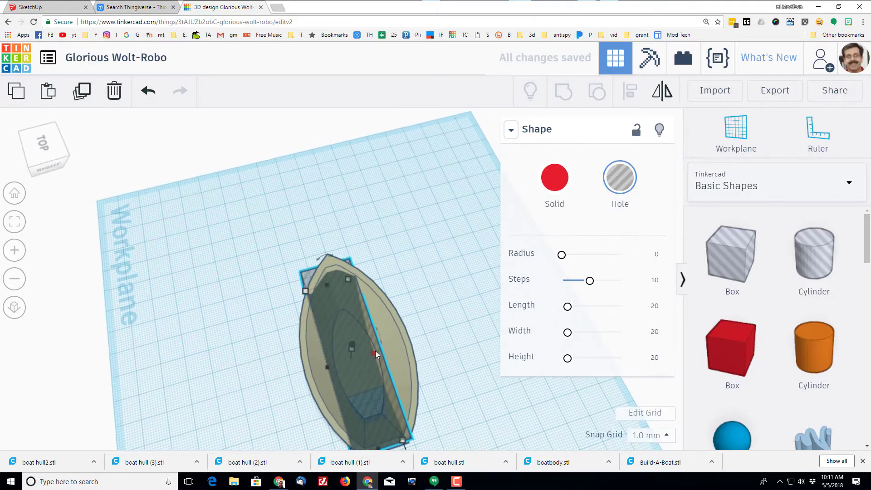
left_click_drag(375, 355, 410, 347)
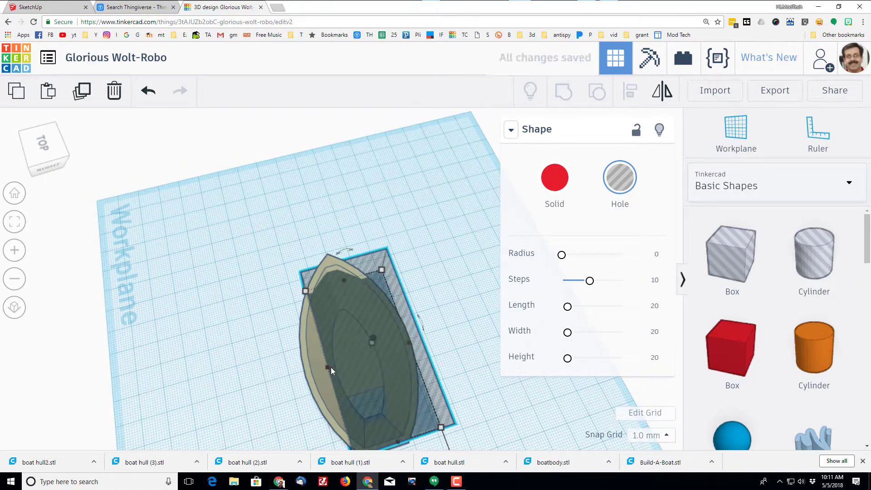
left_click_drag(330, 366, 313, 372)
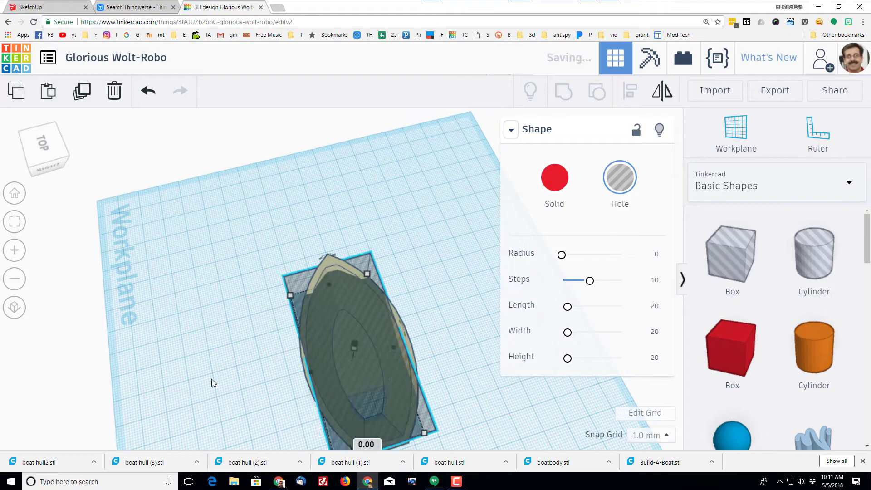
right_click_drag(212, 380, 340, 298)
Lower the hole box beneath the boat hull.
right_click_drag(377, 321, 479, 285)
scroll(436, 348, "up", 2)
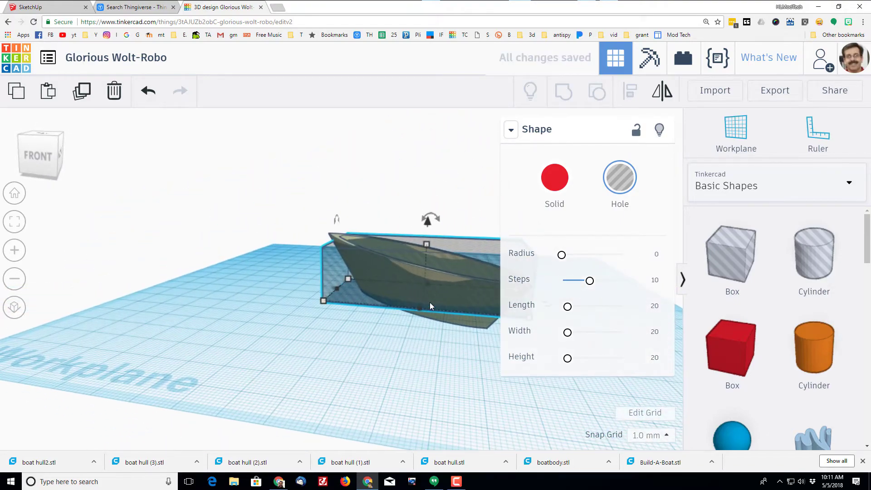
scroll(429, 317, "down", 2)
right_click_drag(427, 327, 399, 322)
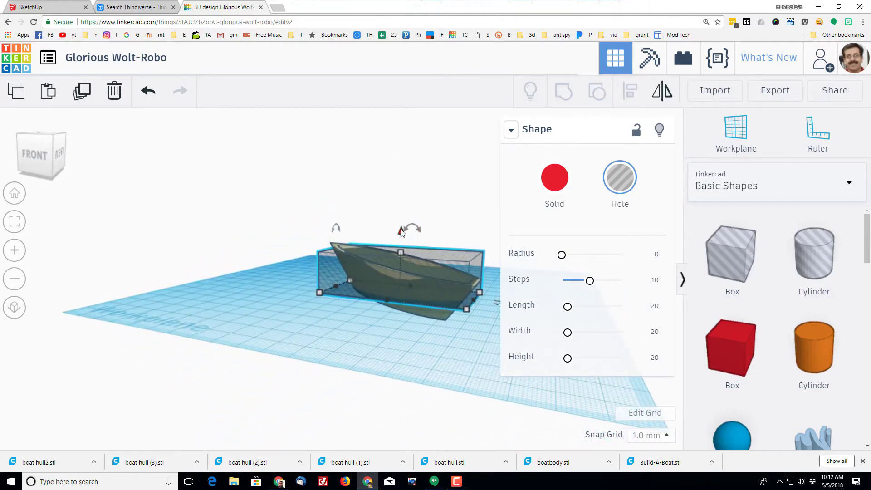
left_click_drag(401, 233, 402, 269)
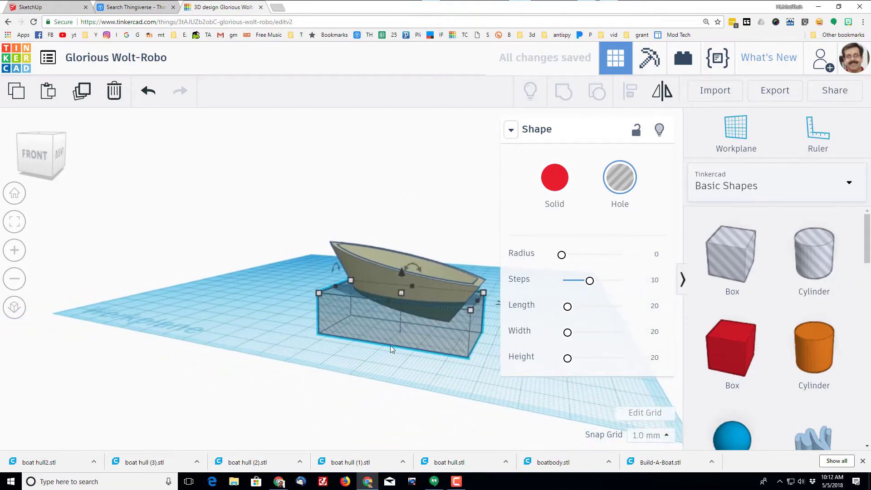
mouse_move(392, 348)
right_mouse_down()
mouse_move(238, 390)
mouse_move(200, 356)
mouse_move(300, 381)
mouse_move(401, 338)
right_mouse_up()
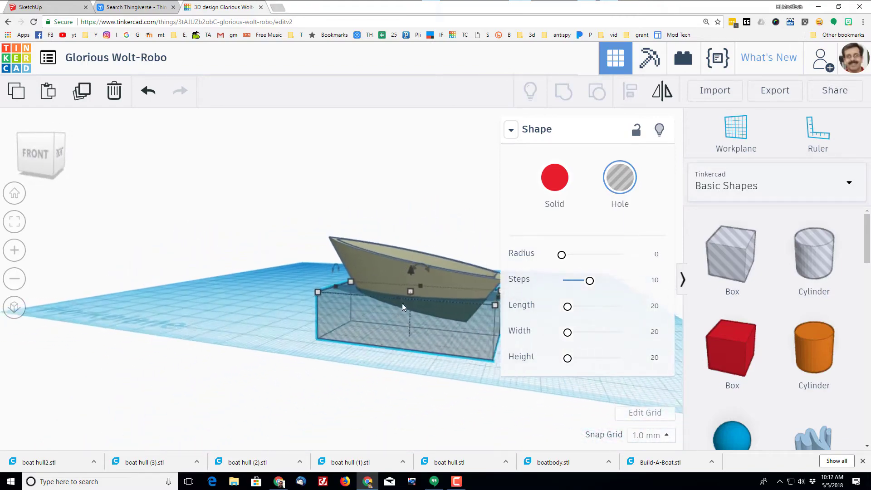
Raise the hull slightly, then group it with the hole box to flatten the bottom.
left_click(406, 269)
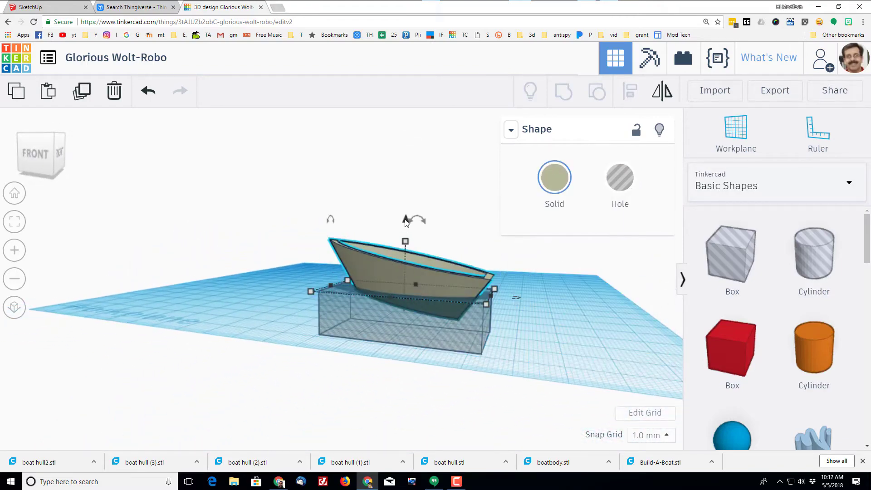
left_click_drag(405, 221, 405, 220)
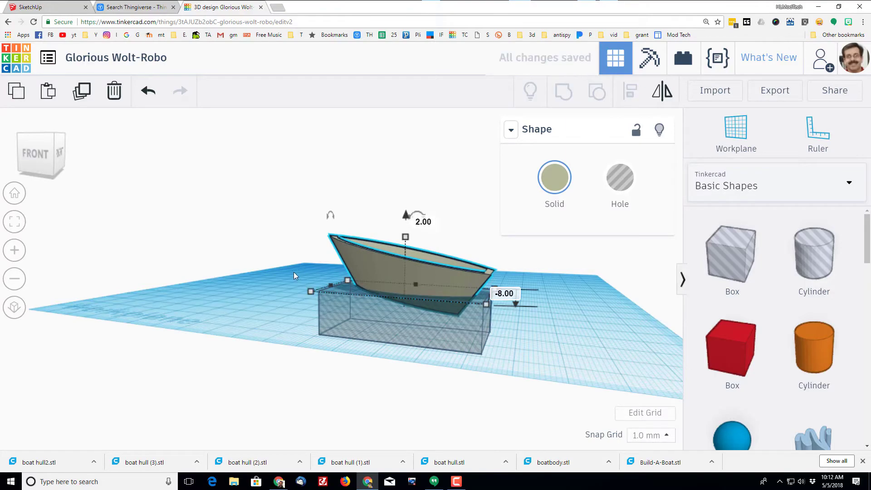
right_click_drag(145, 358, 298, 245)
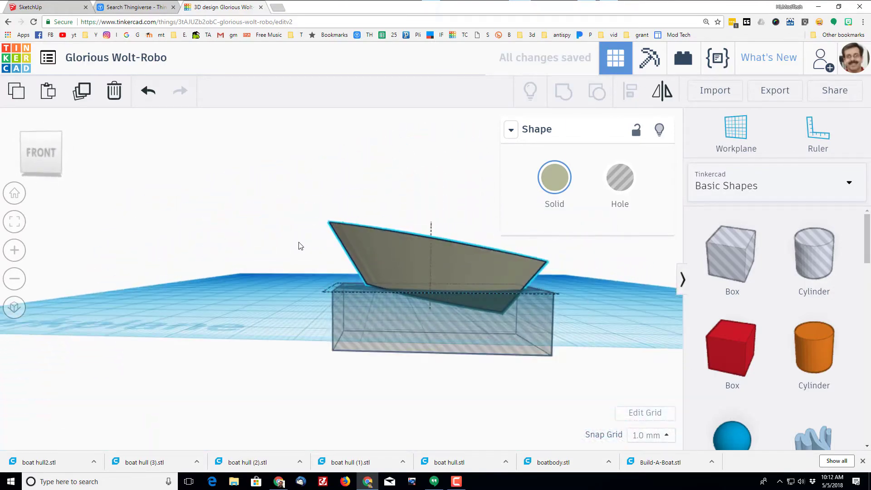
left_click_drag(230, 205, 458, 339)
right_click_drag(459, 339, 419, 350)
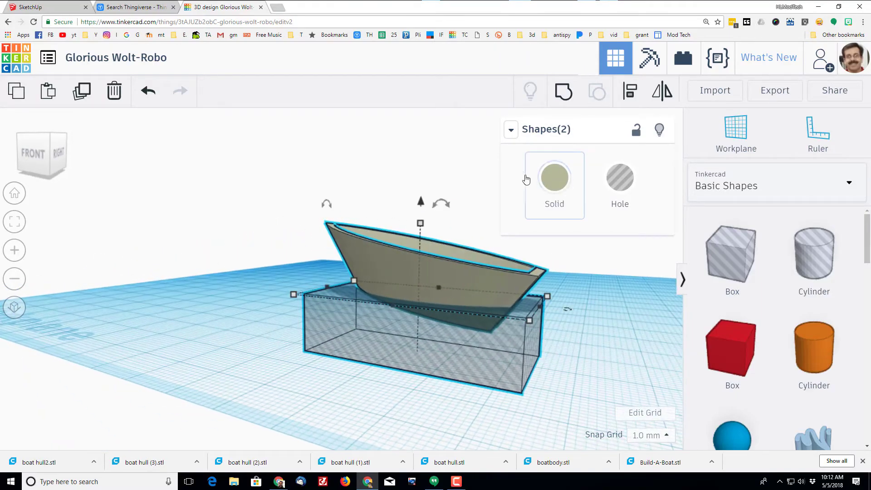
left_click(565, 92)
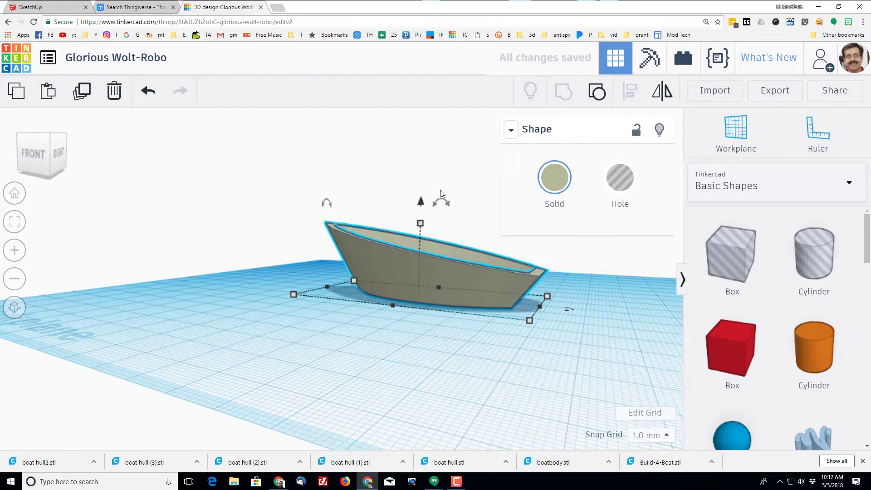
scroll(404, 261, "up", 3)
right_click_drag(317, 268, 383, 267)
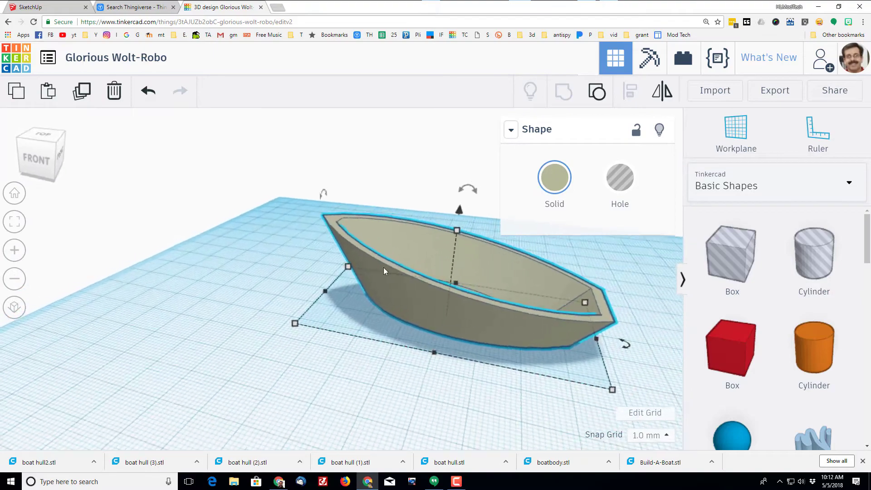
Drop a cylinder into the boat, set its height to 0.50 and raise it inside the hull.
left_click(461, 206)
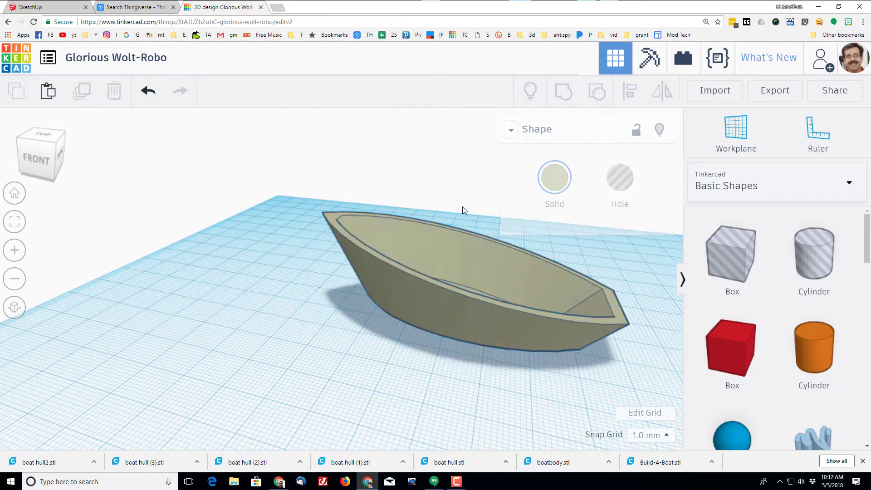
right_click_drag(461, 206, 490, 323)
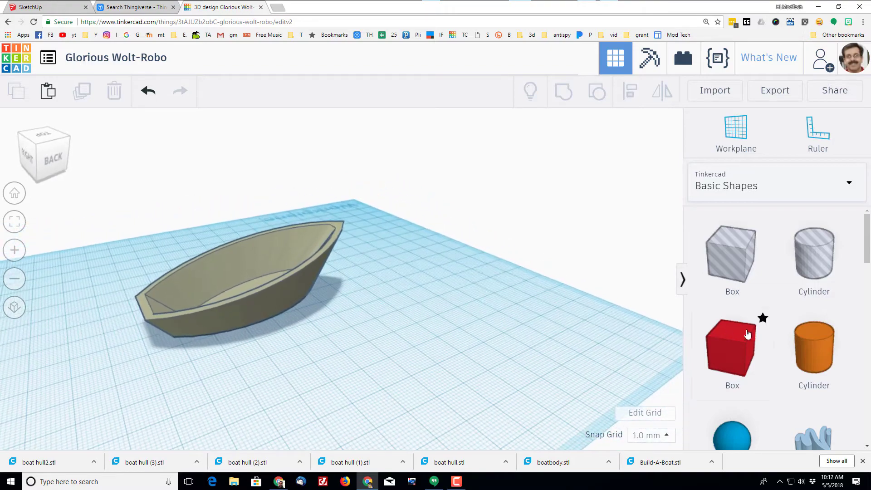
left_click_drag(808, 352, 215, 323)
right_click_drag(268, 327, 252, 269)
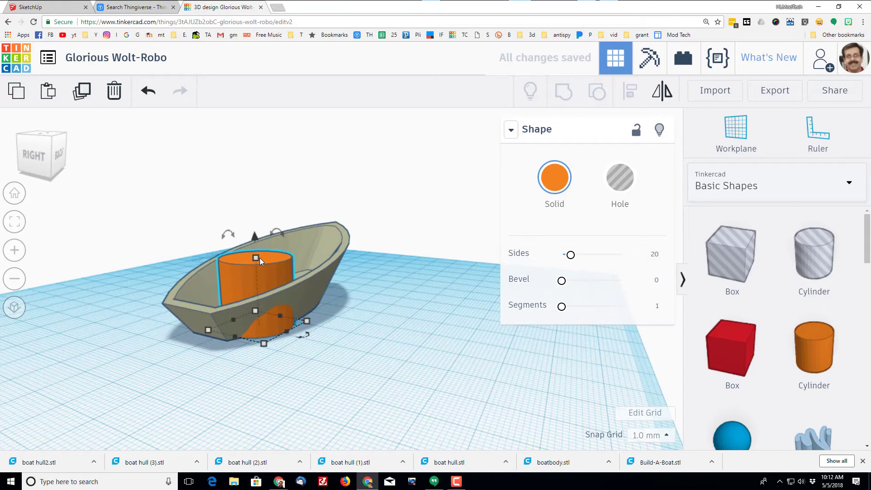
left_click_drag(257, 258, 281, 319)
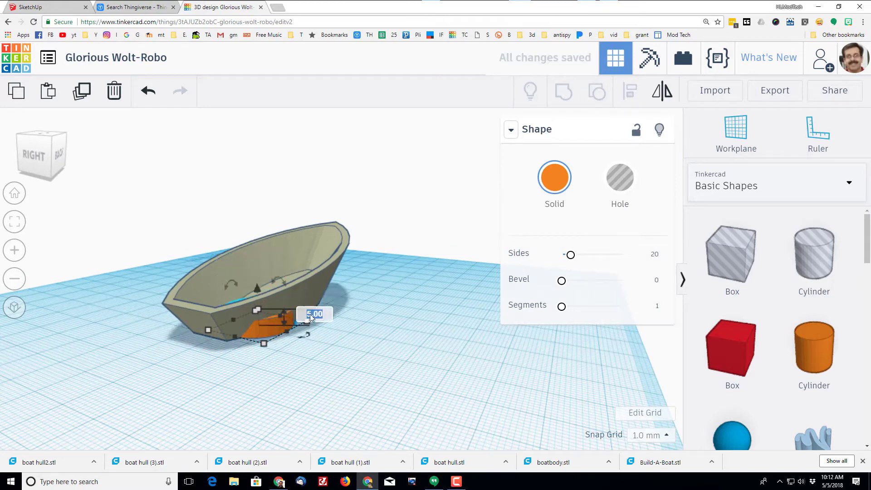
type("5")
key("Return")
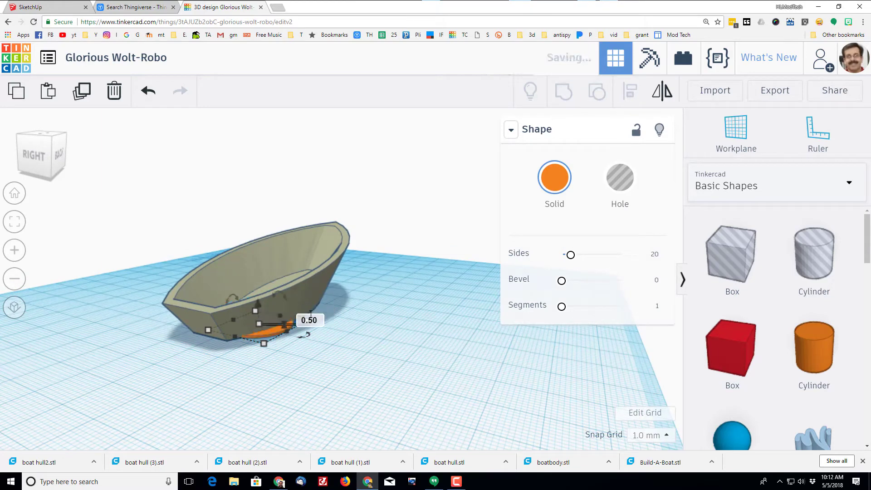
left_click_drag(254, 304, 268, 264)
Widen the cylinder from 20 to 53 and stretch the oval toward one end of the hull.
right_click_drag(268, 264, 120, 355)
left_click_drag(175, 301, 159, 301)
left_click_drag(231, 292, 303, 279)
right_click_drag(222, 328, 343, 384)
left_click_drag(331, 391, 312, 393)
left_click_drag(336, 313, 333, 303)
Lengthen the oval to 63 and adjust its elevation to sit in the hull.
right_click_drag(441, 369, 445, 311)
right_click_drag(399, 347, 350, 412)
left_click_drag(347, 399, 351, 414)
right_click_drag(350, 413, 337, 325)
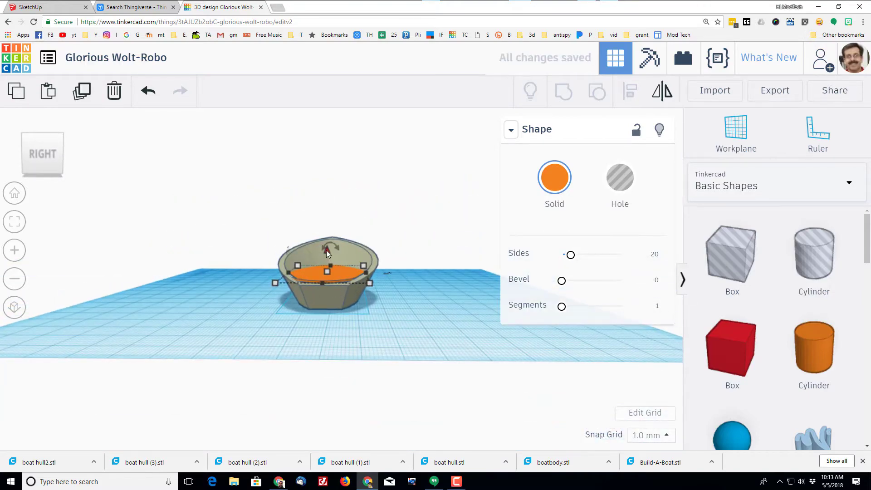
left_click_drag(326, 249, 328, 260)
right_click_drag(327, 260, 349, 354)
scroll(349, 354, "up", 3)
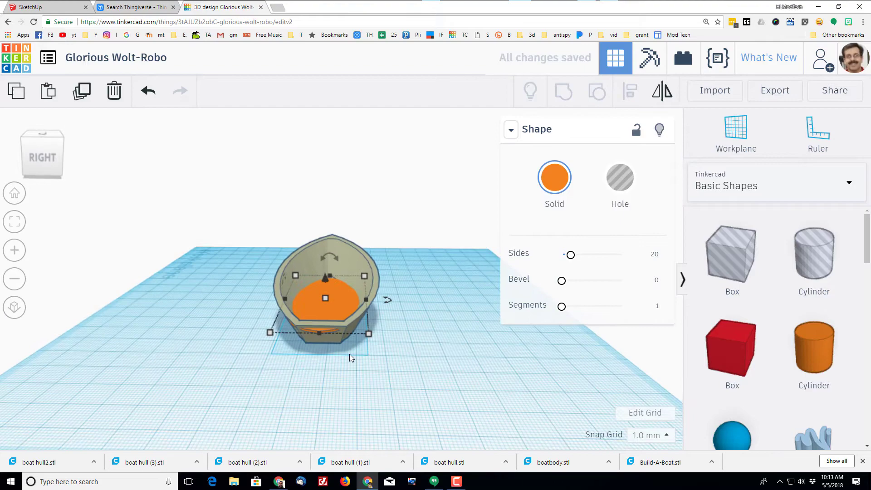
left_click_drag(310, 353, 311, 347)
right_click_drag(311, 348, 354, 367)
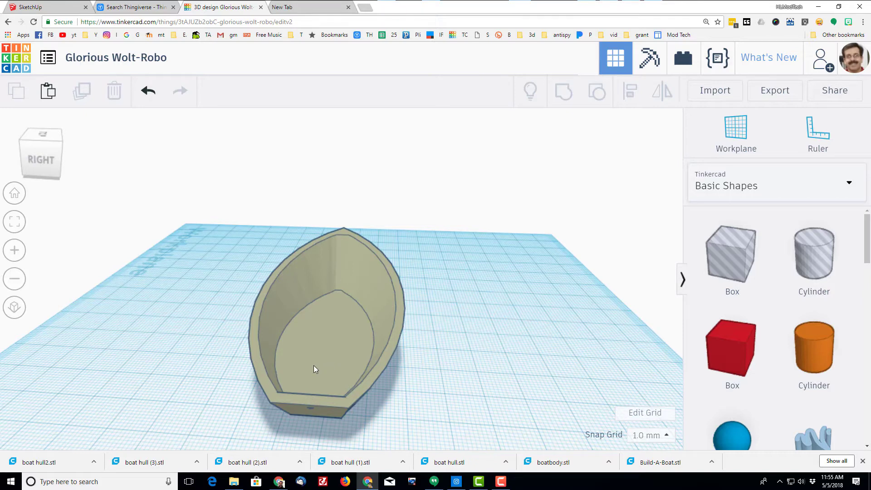
Set the workplane on the boat floor, add a red box and centre it on the hull.
key("w")
left_click(315, 366)
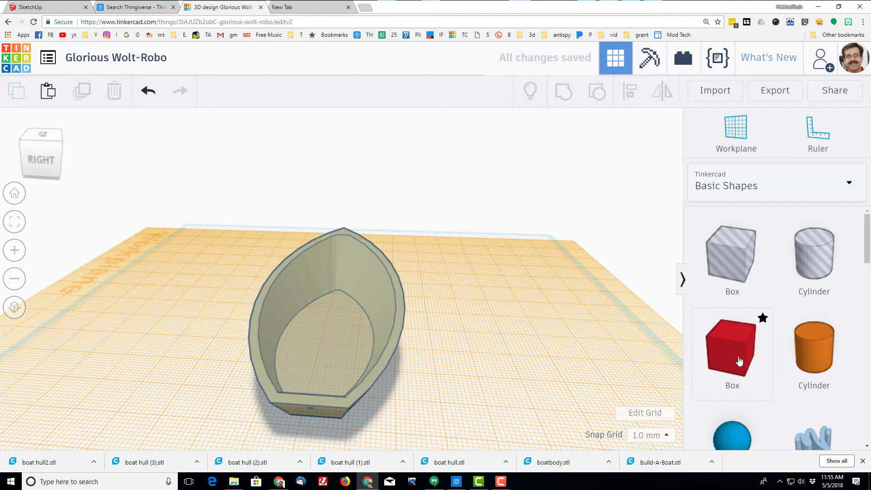
left_click_drag(739, 361, 348, 349)
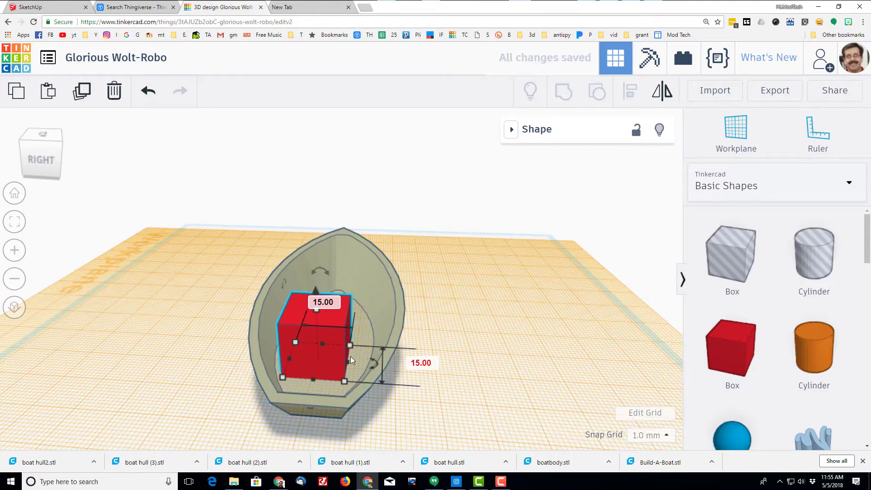
left_click_drag(204, 324, 459, 366)
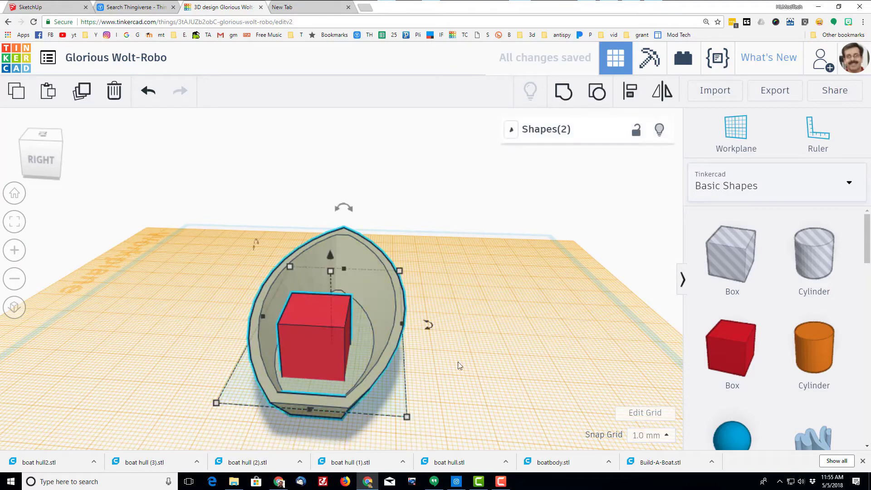
left_click(628, 93)
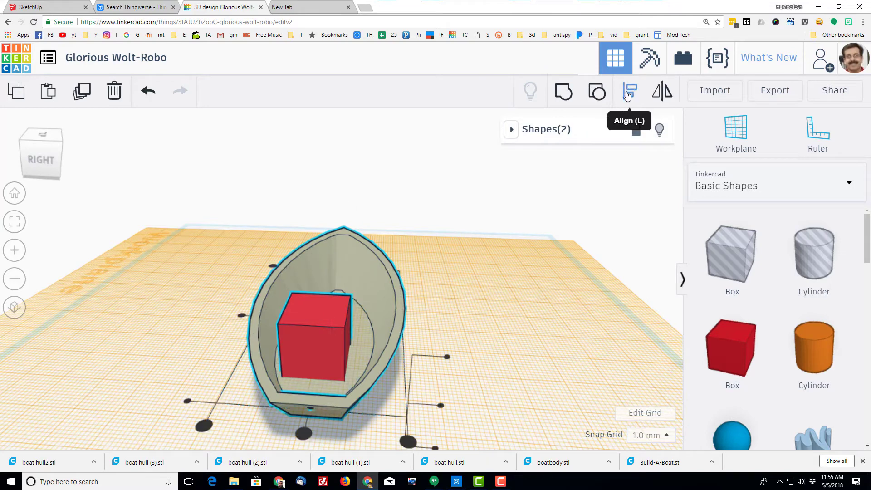
left_click(304, 433)
left_click(501, 361)
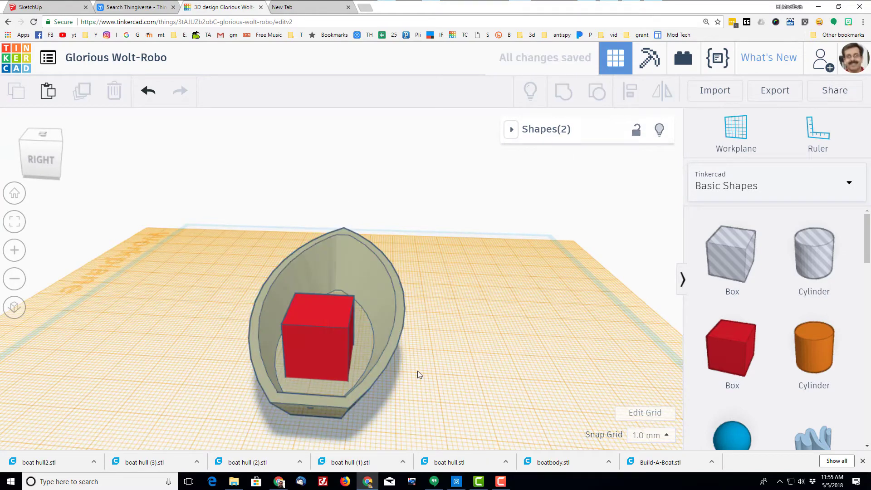
Lift the box, make it a hole and shrink its footprint to 14 by 14.
left_click(290, 347)
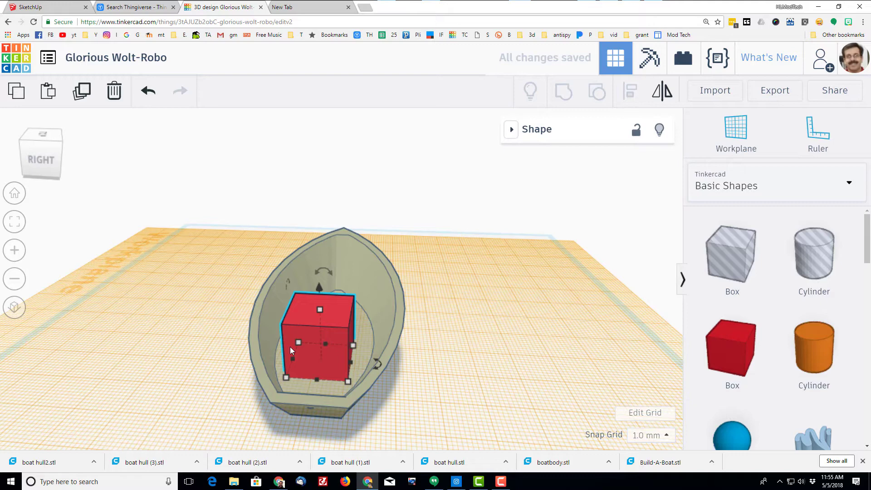
left_click(330, 339)
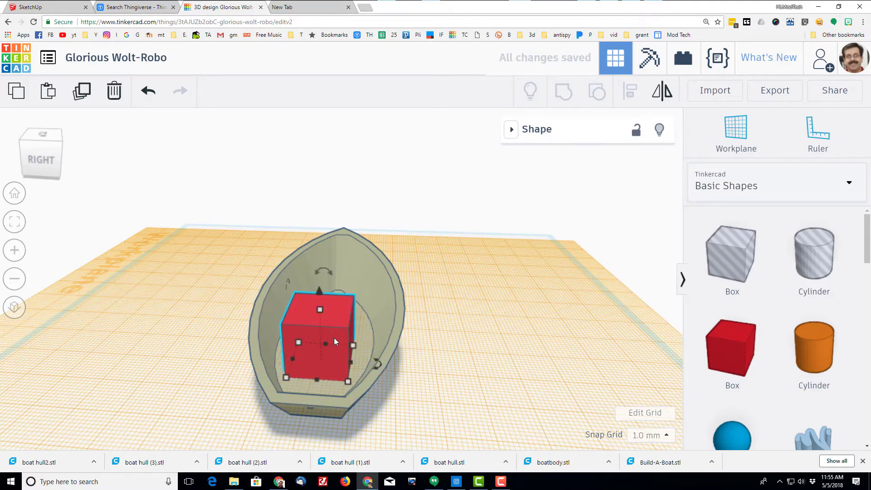
left_click_drag(320, 293, 321, 270)
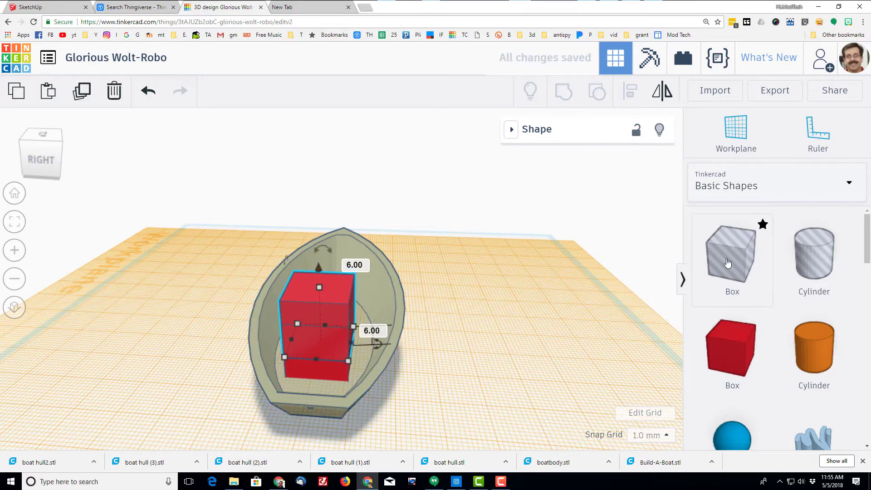
left_click(511, 129)
left_click(616, 183)
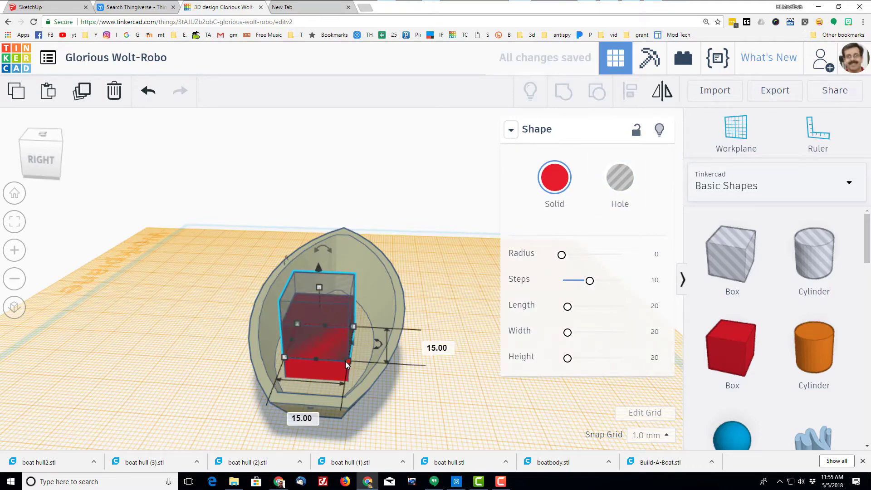
left_click_drag(346, 361, 337, 355)
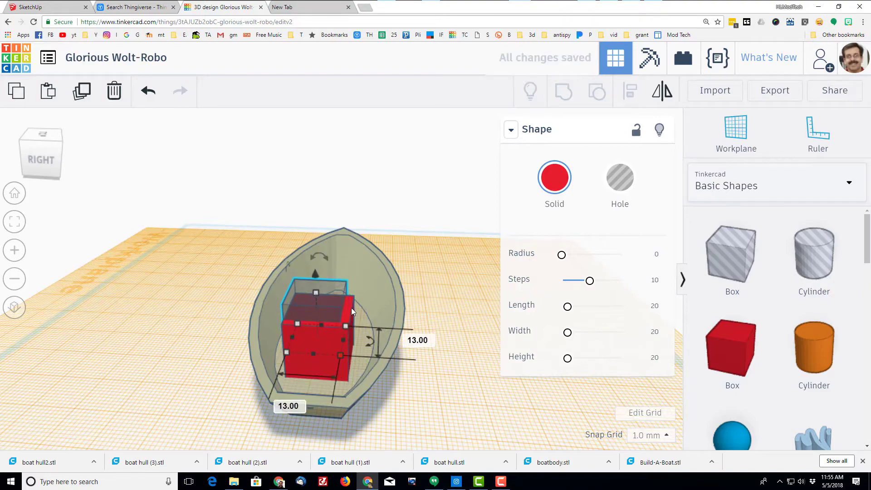
Align the hole box and red box along one edge and centre them on the other axis.
left_click_drag(328, 306, 340, 330)
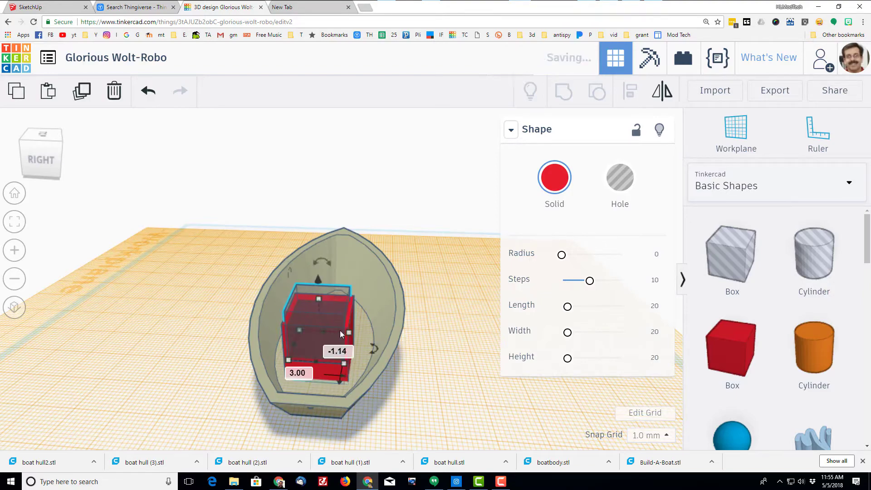
left_click(21, 229)
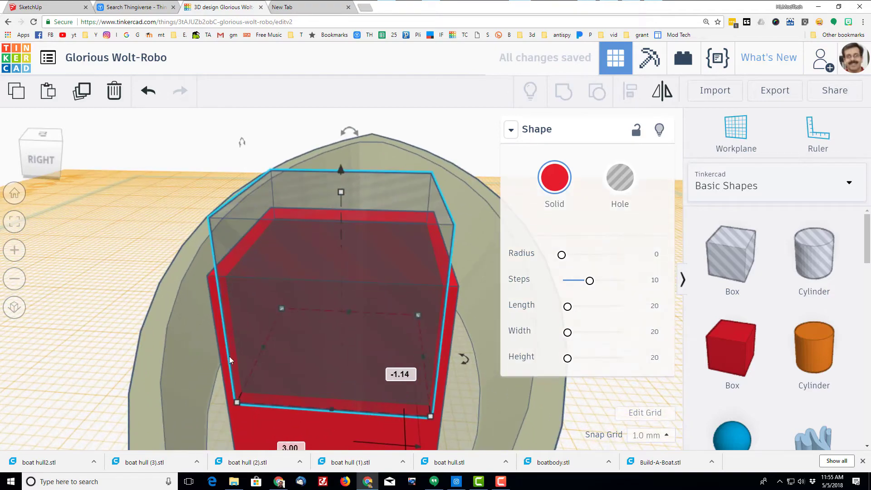
left_click(248, 432, "shift")
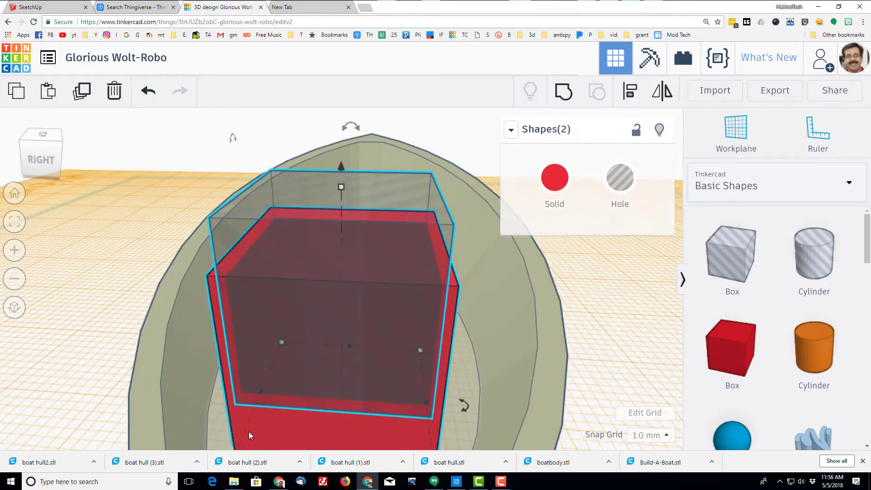
left_click(629, 91)
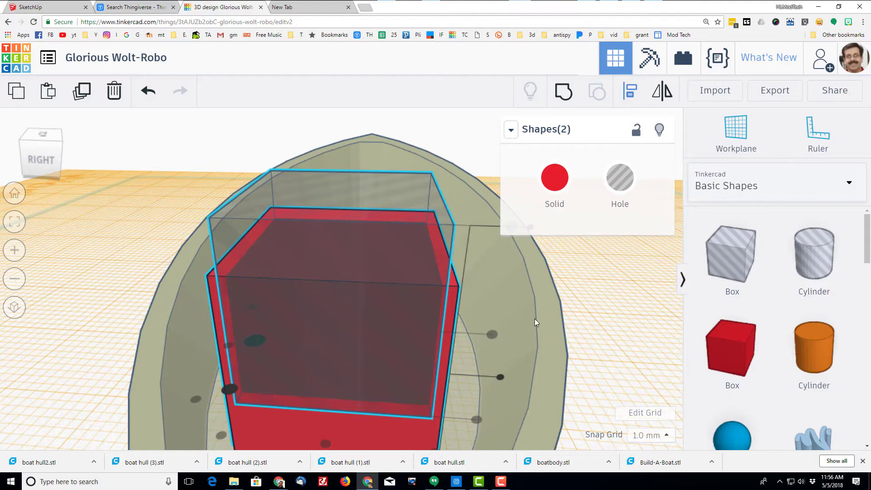
scroll(587, 300, "down", 5)
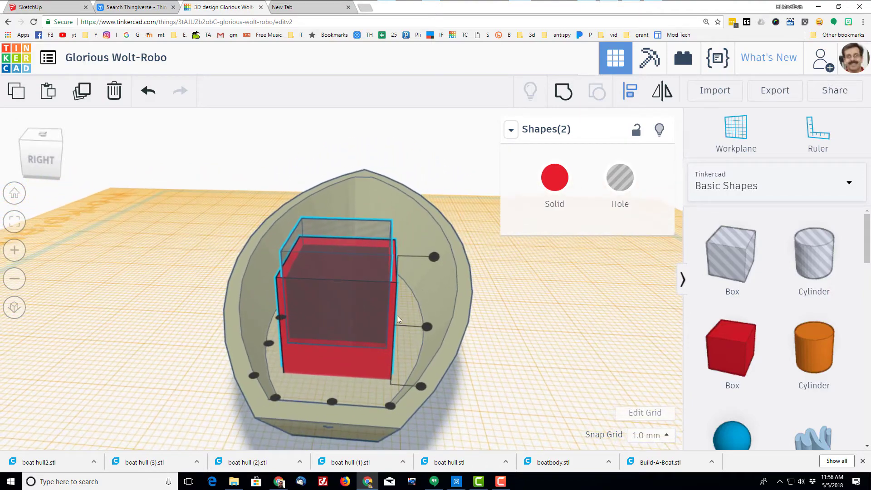
left_click(332, 402)
left_click(269, 344)
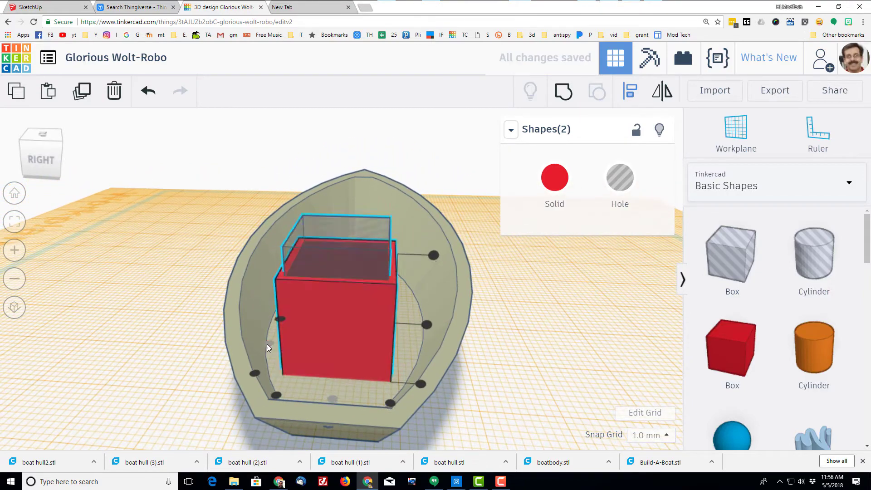
key("Escape")
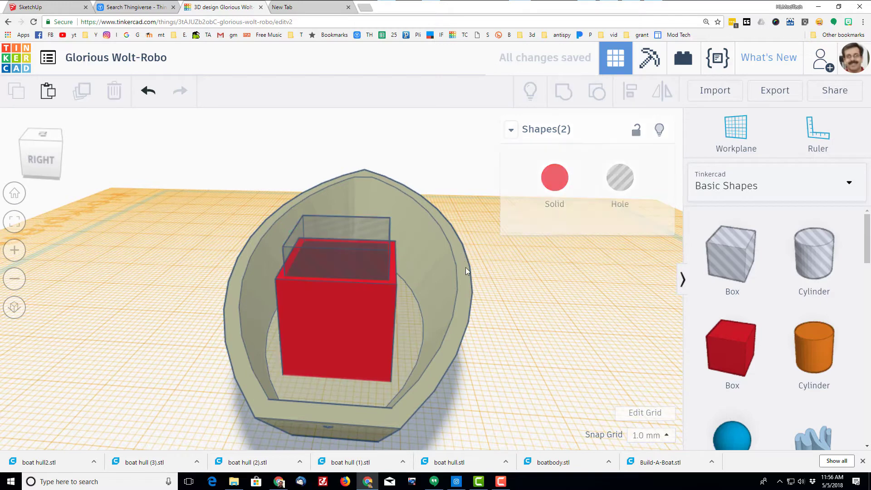
Make the hole box taller, 13 to 17, and group it with the red box.
left_click(328, 240)
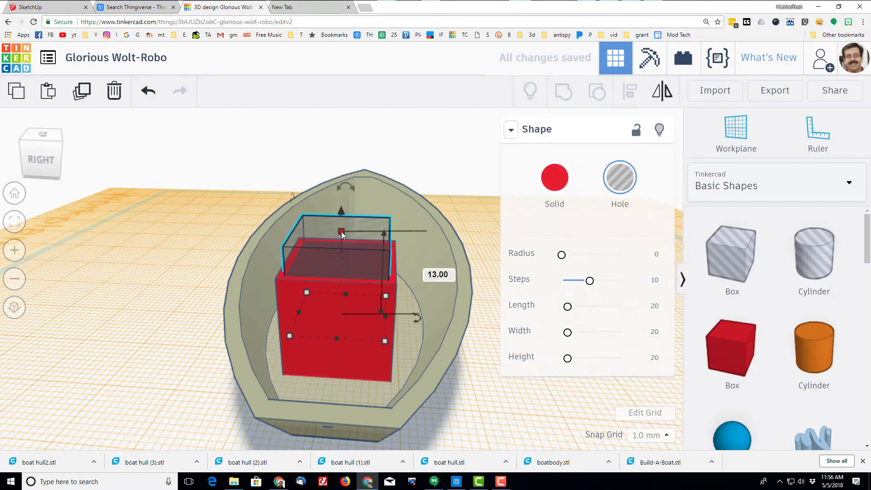
mouse_move(341, 232)
left_mouse_down()
mouse_move(341, 189)
mouse_move(344, 226)
left_mouse_up()
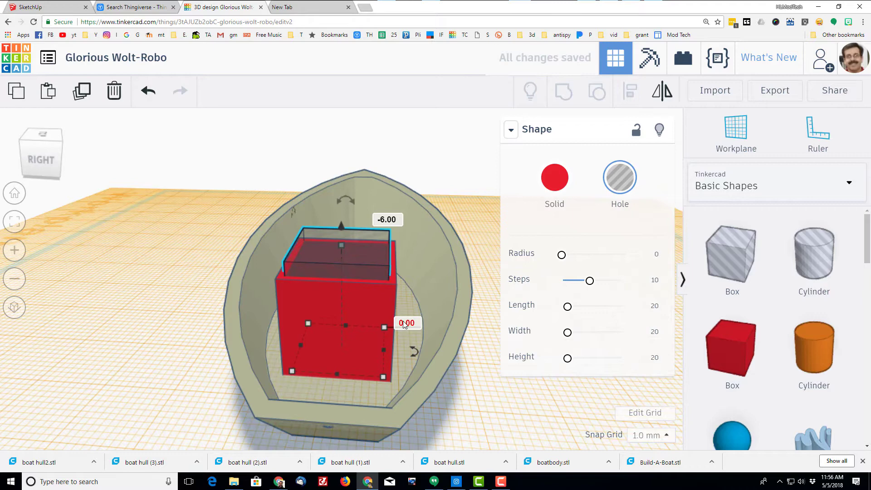
left_click(284, 304, "shift")
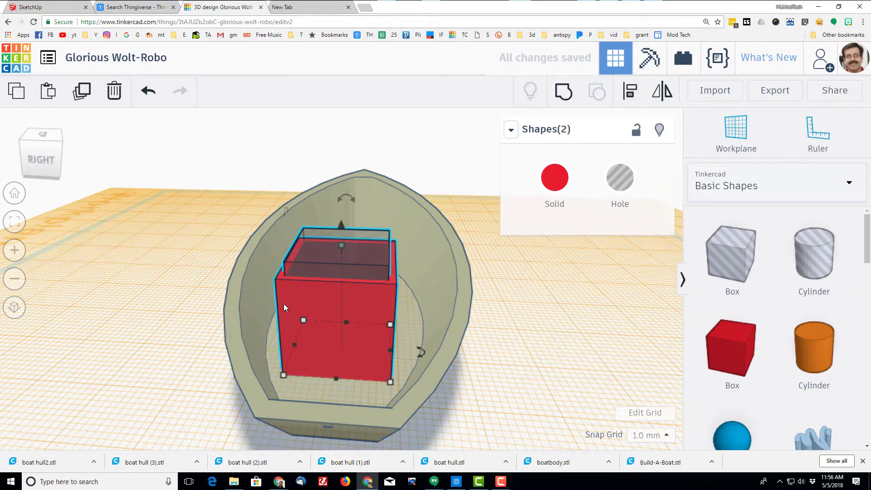
left_click(564, 91)
right_click_drag(344, 317, 353, 282)
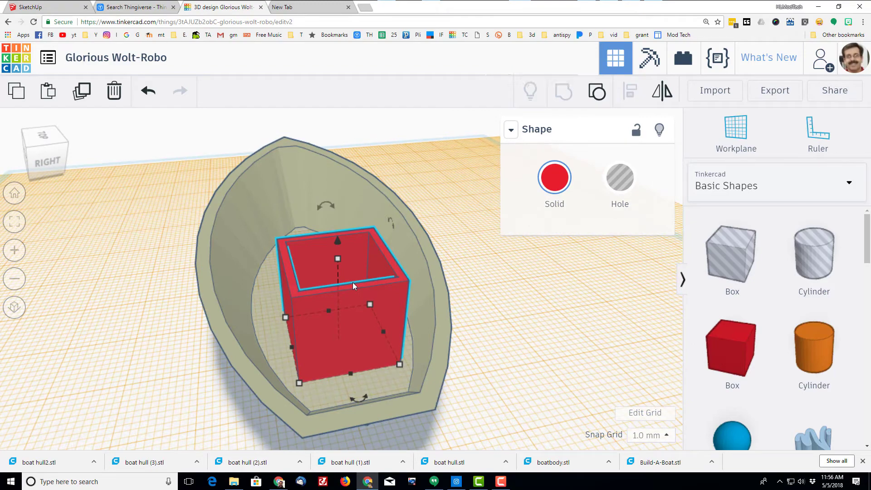
Set the workplane on the red box's front face and place a hole box there.
right_click_drag(353, 282, 352, 282)
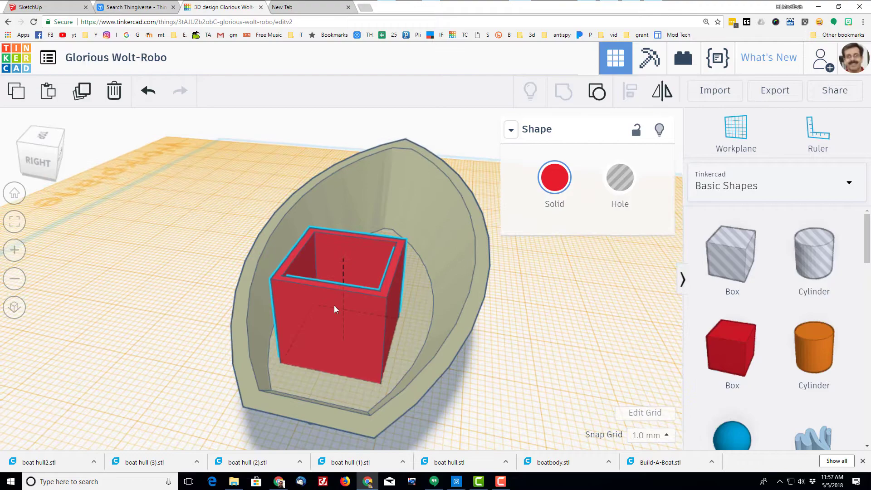
right_click_drag(334, 306, 374, 302)
left_click(45, 157)
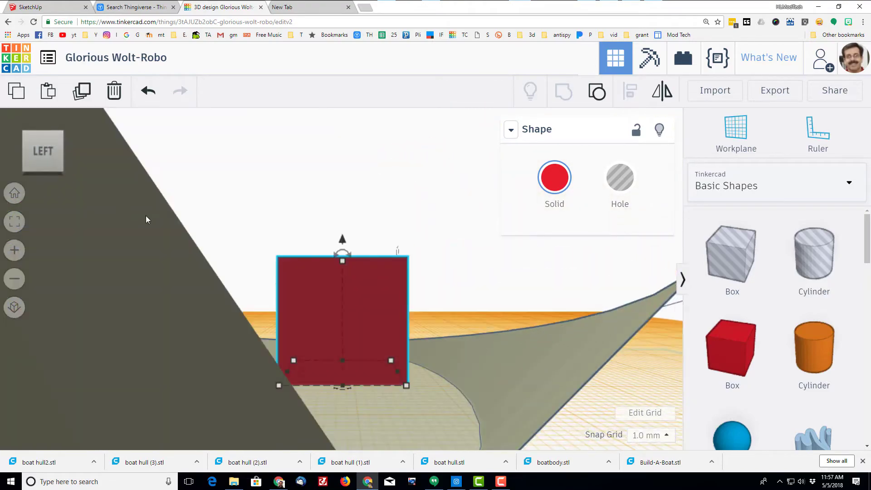
right_click_drag(345, 259, 426, 314)
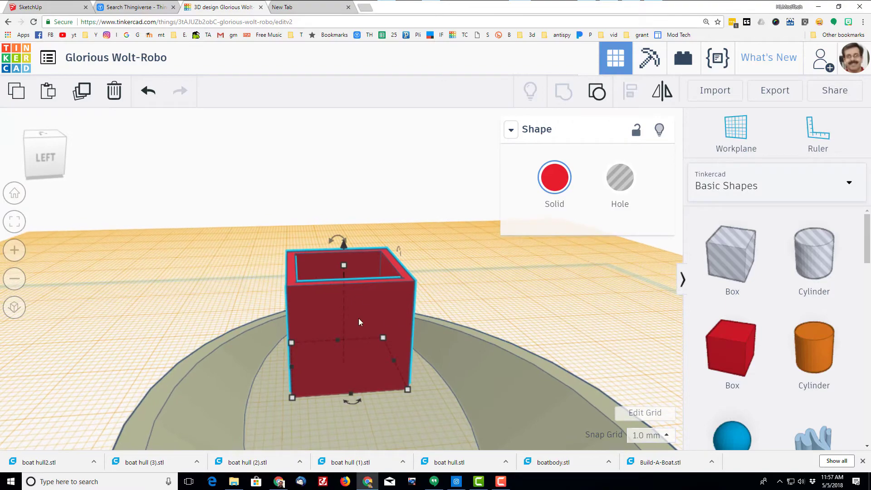
key("w")
left_click(337, 322)
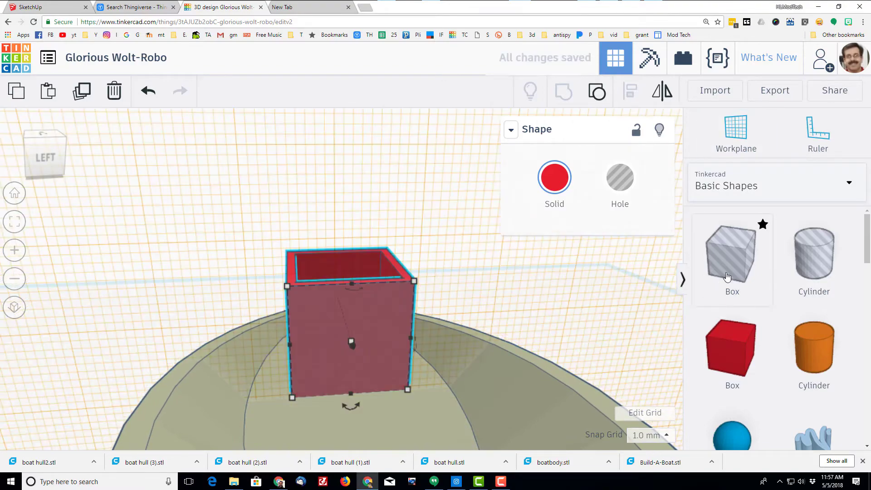
left_click_drag(727, 275, 372, 285)
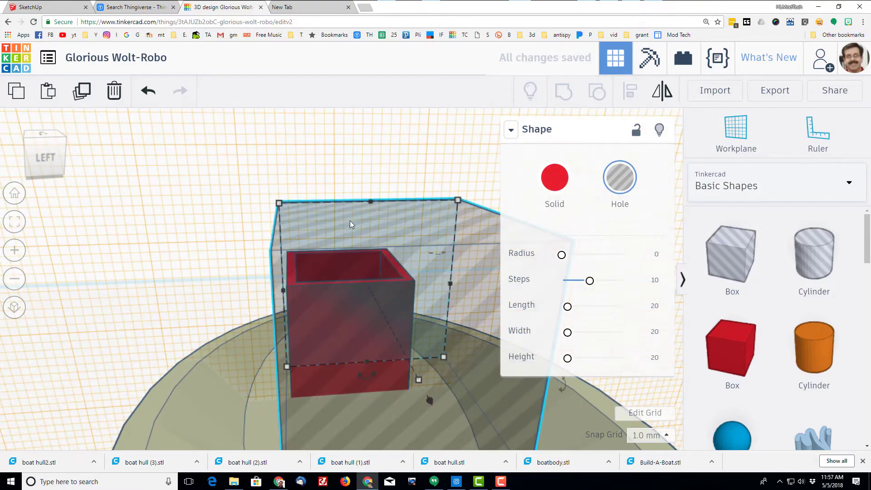
Resize the hole box to 9 high and 12 wide, shortening it to 7.
left_click_drag(371, 201, 366, 287)
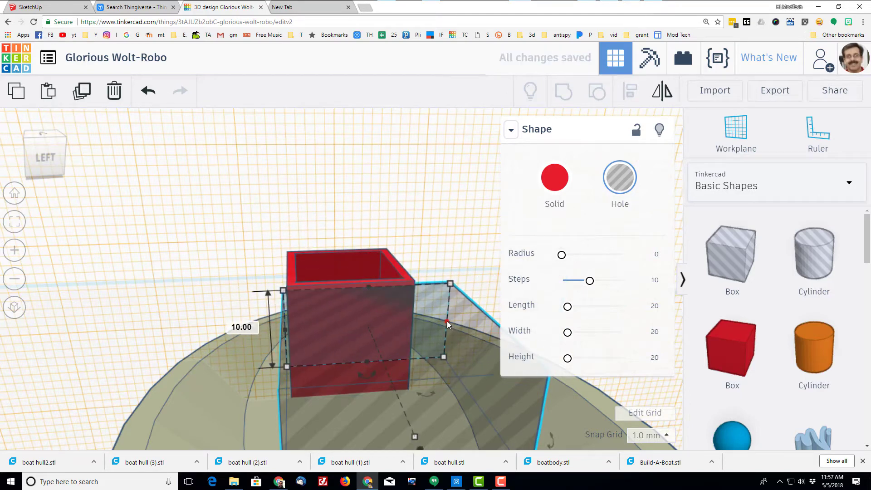
left_click_drag(448, 321, 401, 321)
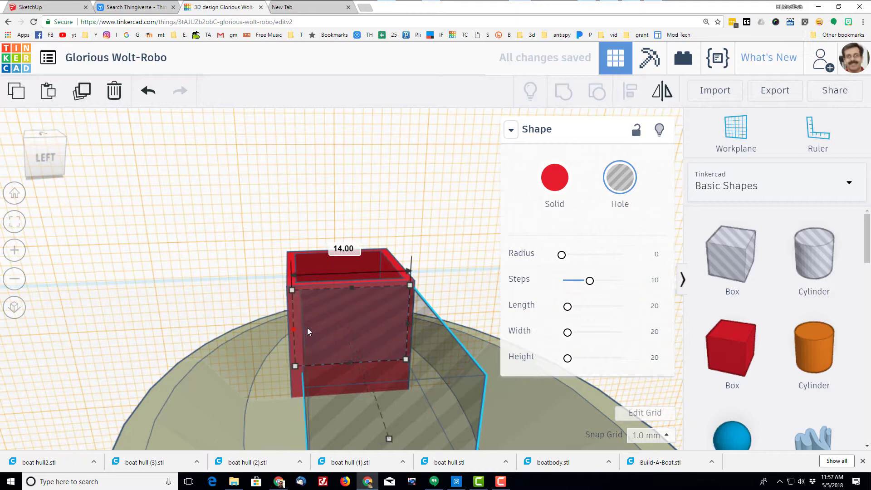
left_click_drag(294, 330, 303, 328)
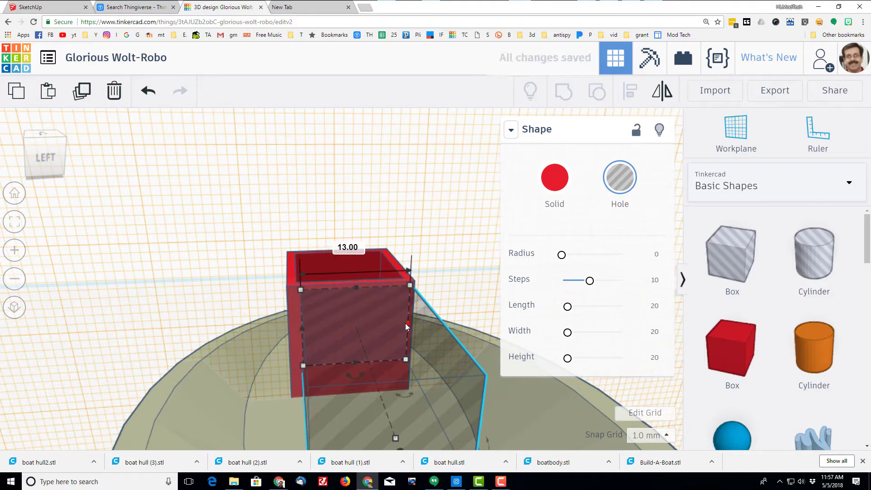
left_click_drag(407, 323, 398, 323)
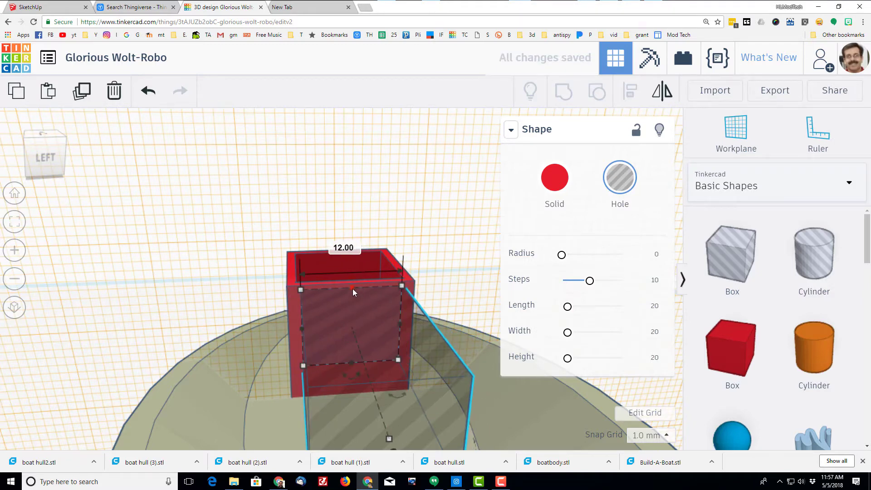
left_click_drag(353, 288, 354, 299)
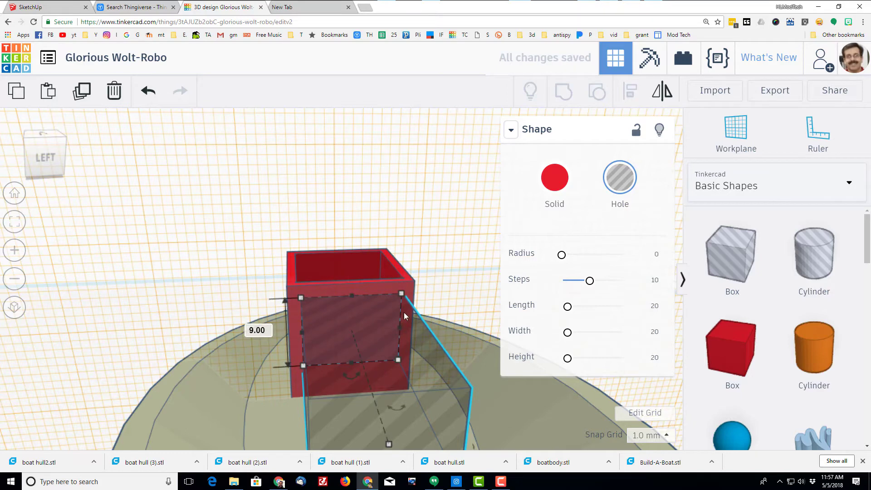
left_click_drag(350, 364, 348, 344)
scroll(363, 407, "down", 2)
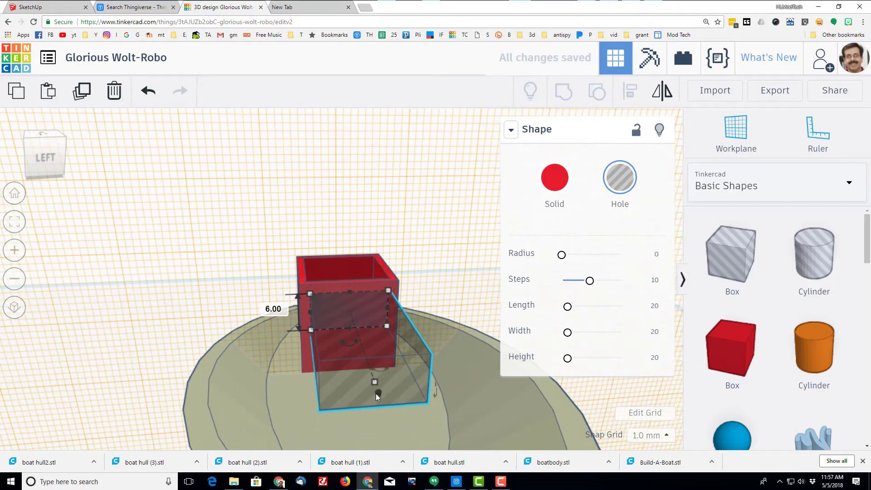
left_click_drag(376, 394, 368, 371)
right_click_drag(307, 237, 414, 316)
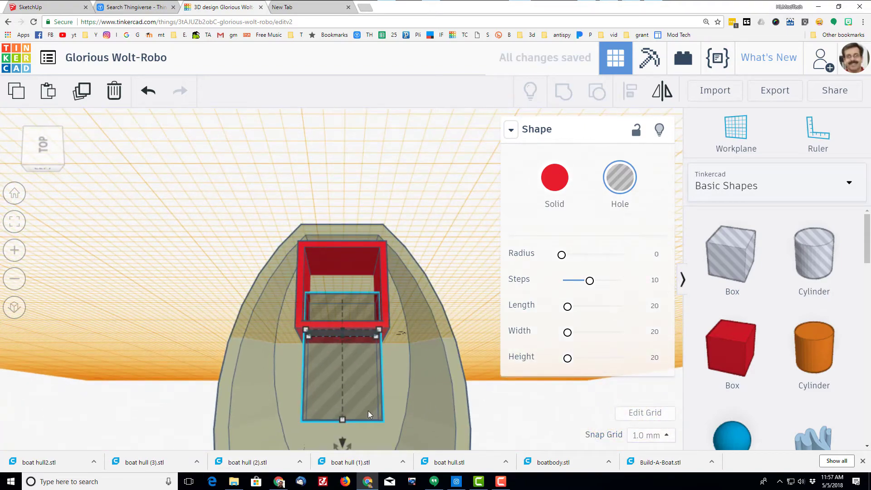
left_click_drag(339, 419, 341, 382)
scroll(336, 351, "up", 1)
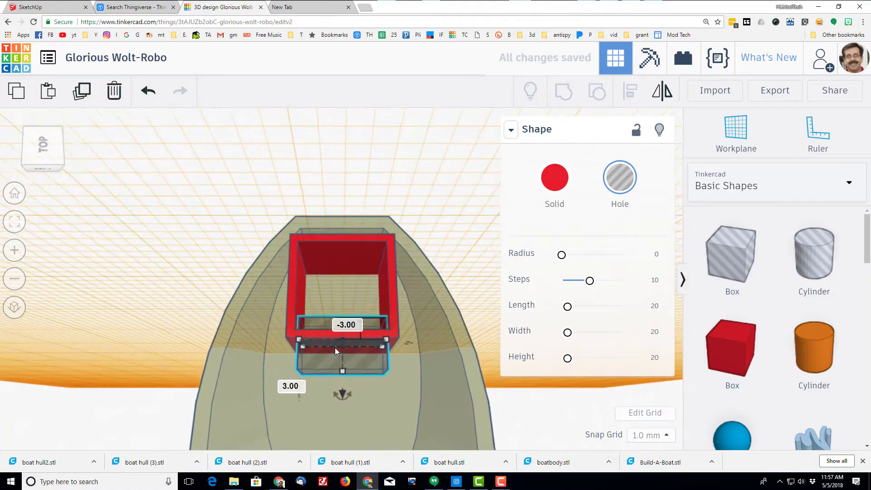
Move the hole box up into the red cabin, group then undo, leaving the hole selected.
scroll(335, 348, "up", 1)
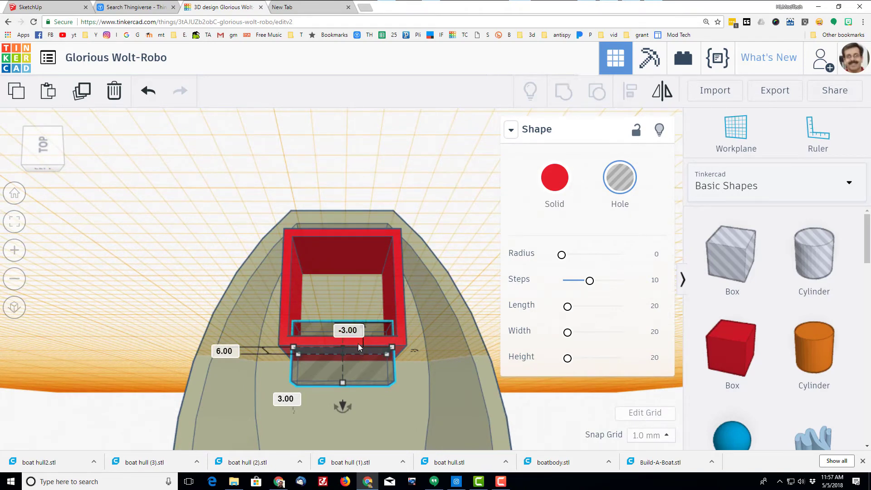
mouse_move(339, 405)
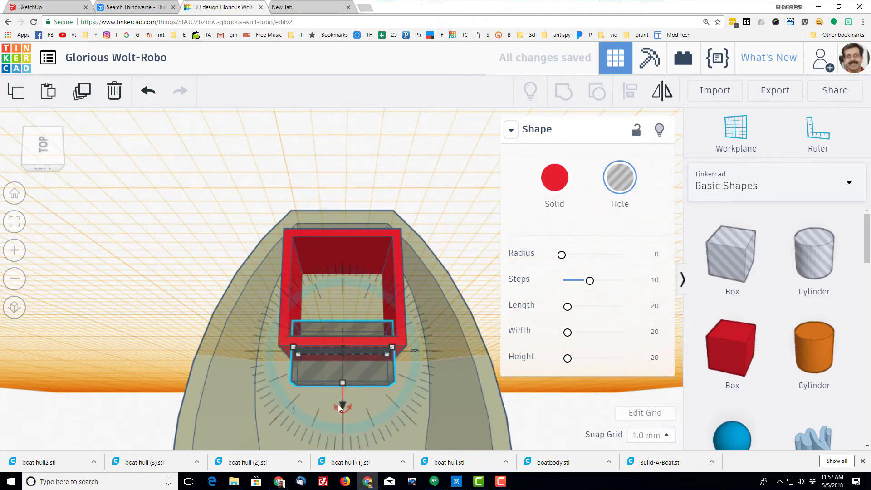
left_click_drag(341, 400, 367, 321)
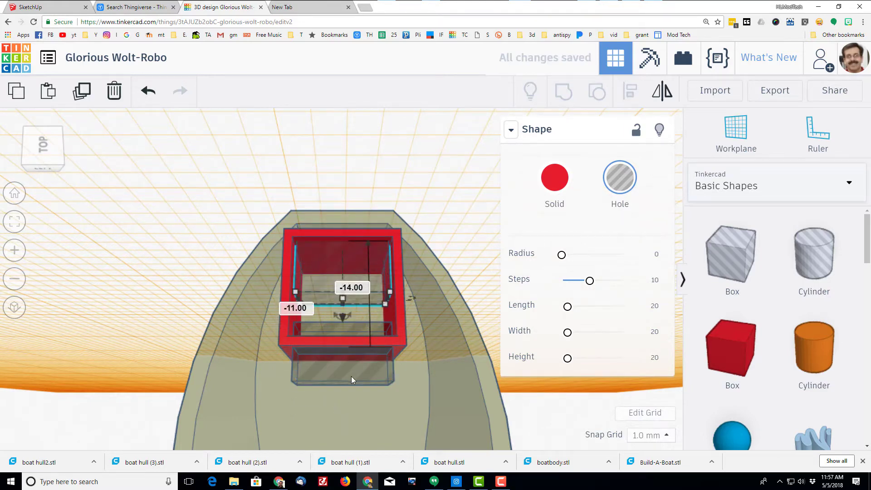
left_click(281, 341)
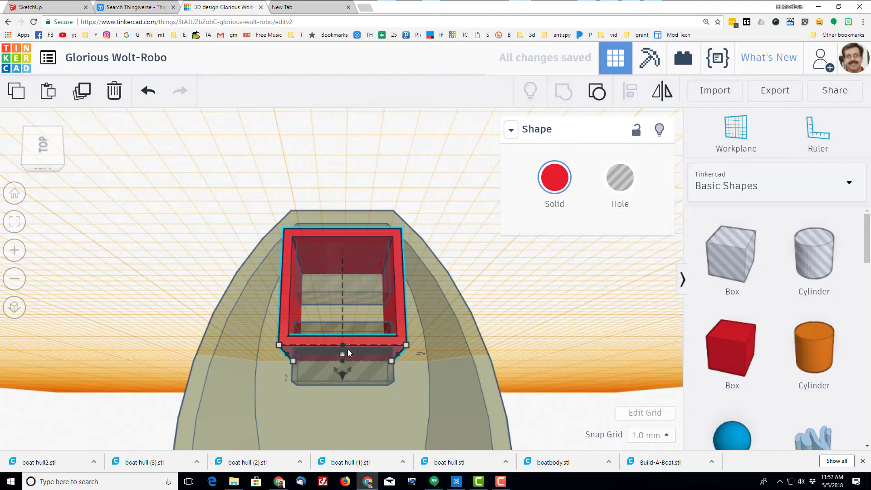
left_click(315, 372, "shift")
left_click(563, 91)
key("ctrl+z")
left_click(321, 304)
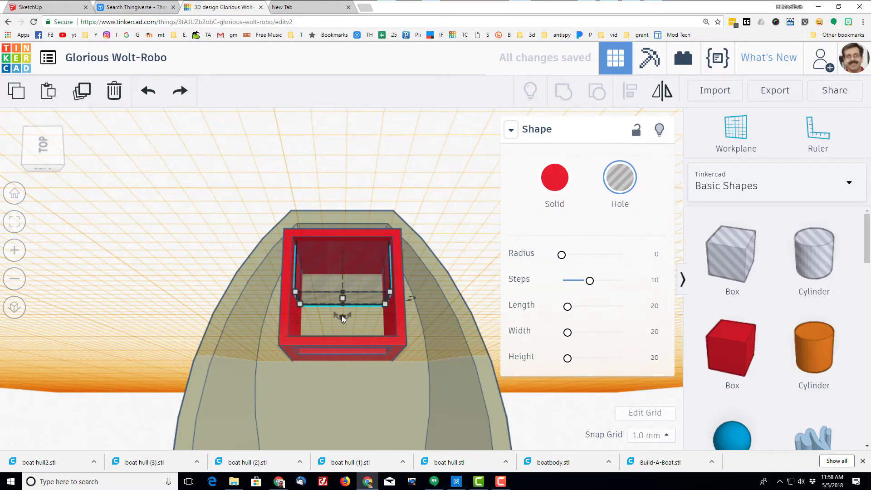
Lower the window hole to -10 elevation, widen it to 18 and move it about 8.50.
mouse_move(340, 314)
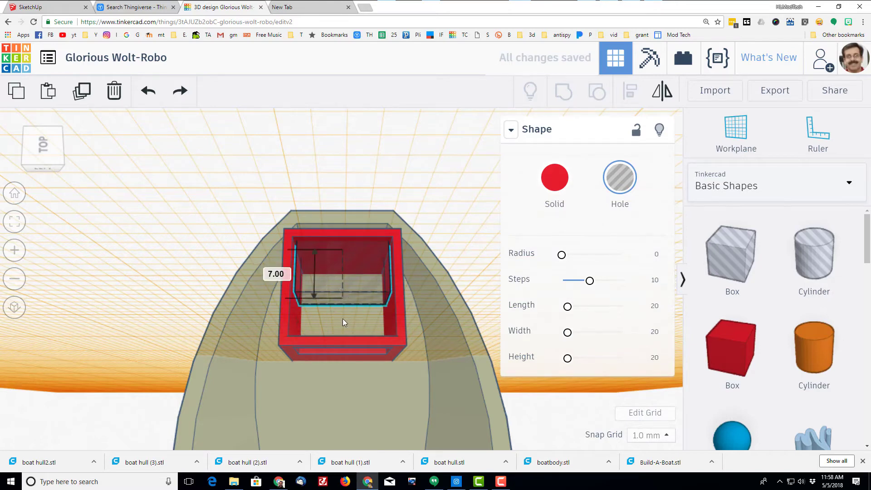
left_click_drag(343, 319, 341, 342)
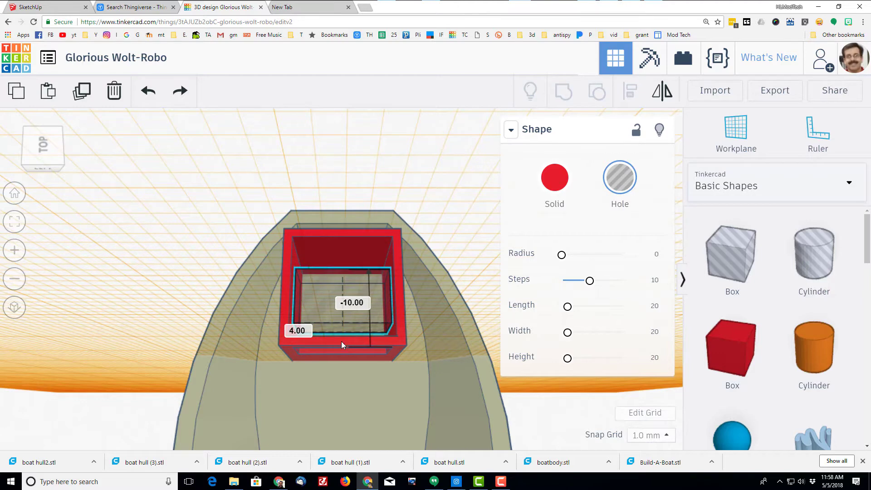
mouse_move(391, 325)
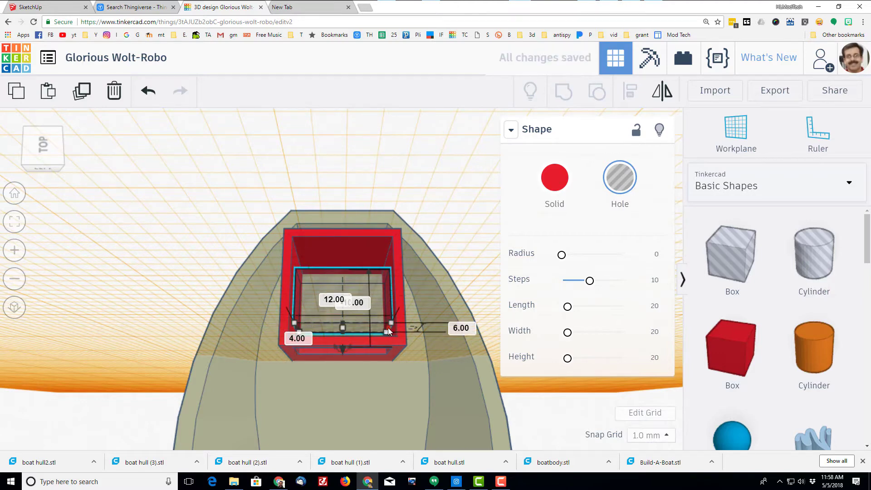
left_click_drag(388, 328, 413, 328)
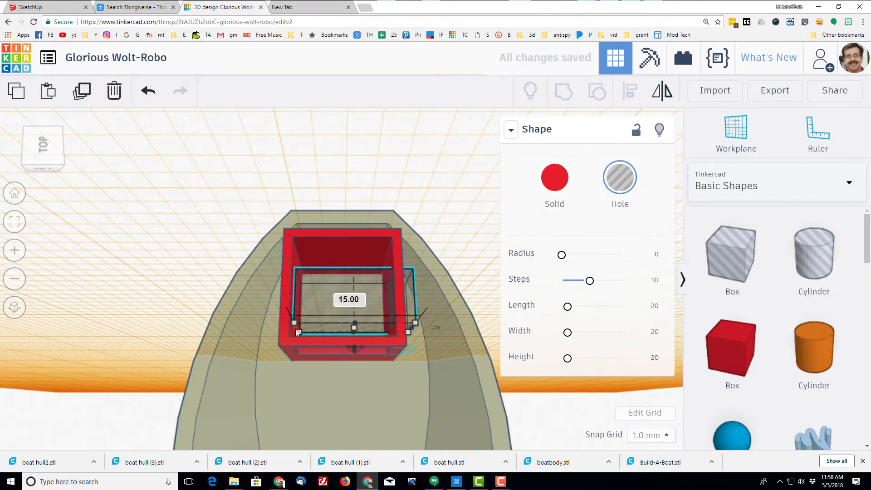
left_click_drag(295, 328, 276, 328)
left_click(45, 149)
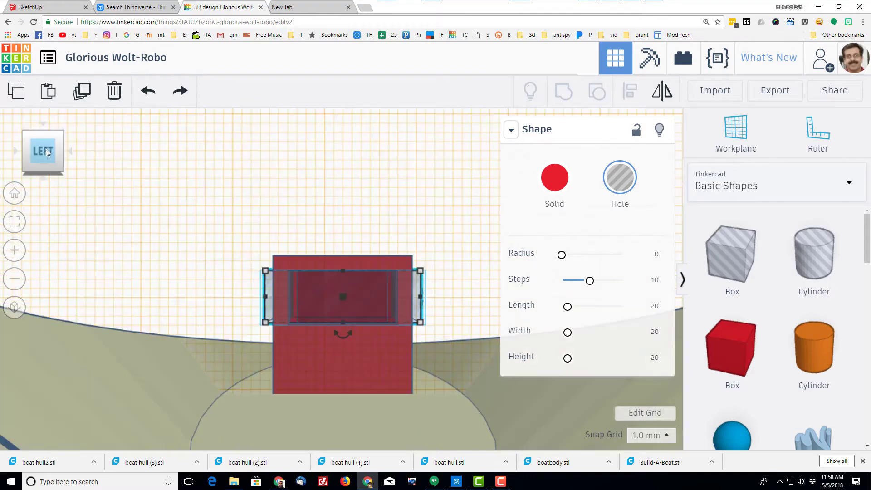
left_click(27, 137)
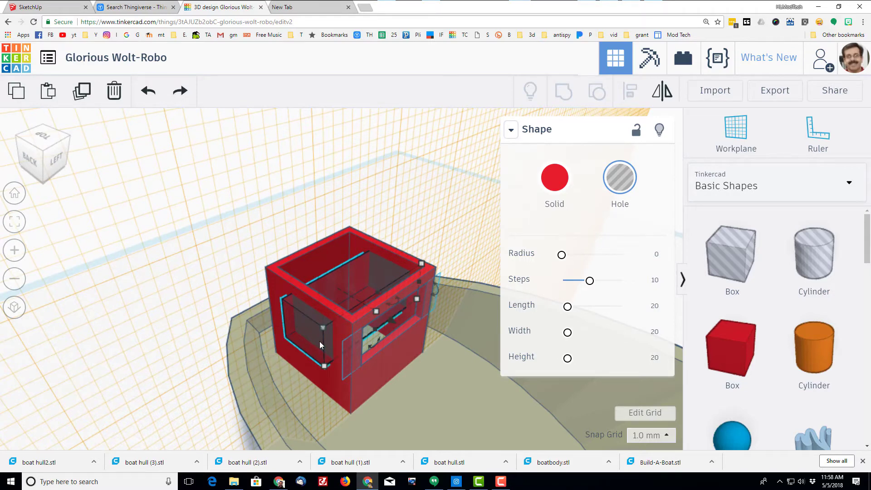
mouse_move(311, 357)
left_mouse_down()
mouse_move(356, 402)
mouse_move(401, 412)
mouse_move(319, 357)
left_mouse_up()
left_click_drag(374, 336, 381, 337)
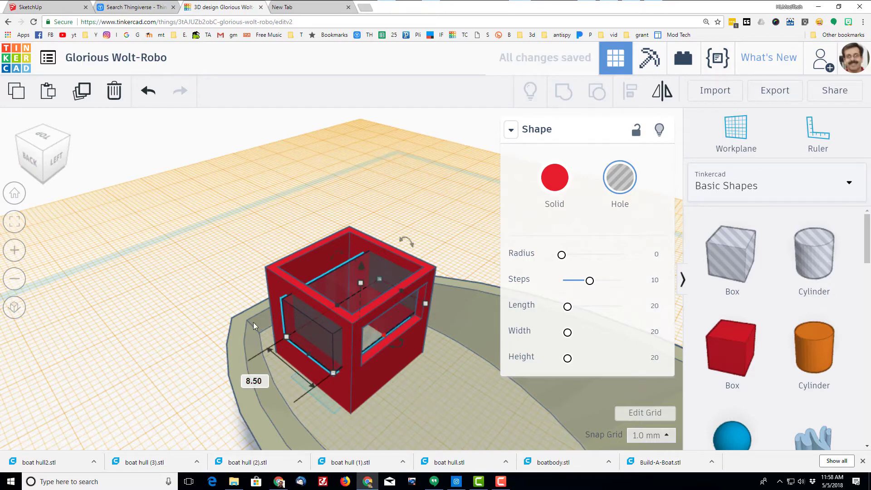
Reset the workplane, nudge the hole onto the cabin wall and group them.
key("w")
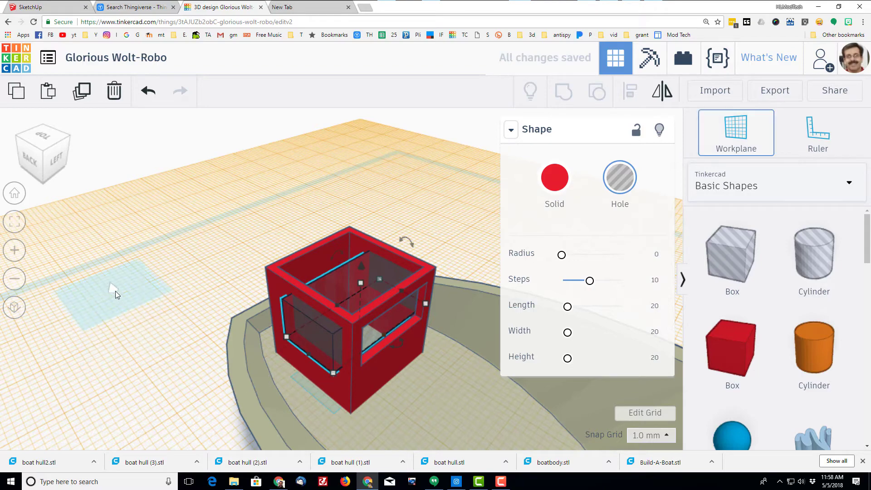
left_click(115, 291)
mouse_move(303, 353)
left_mouse_down()
mouse_move(311, 353)
mouse_move(298, 356)
left_mouse_up()
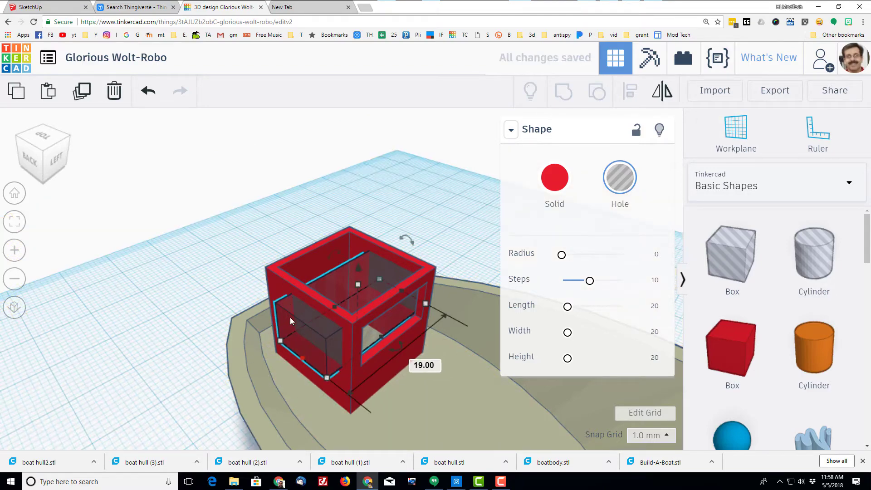
right_click_drag(239, 312, 253, 247)
left_click_drag(257, 246, 326, 293)
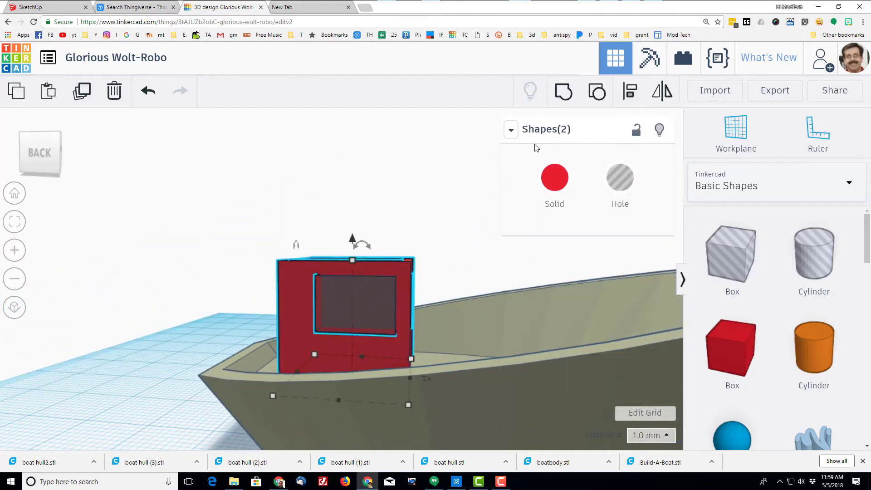
left_click(564, 92)
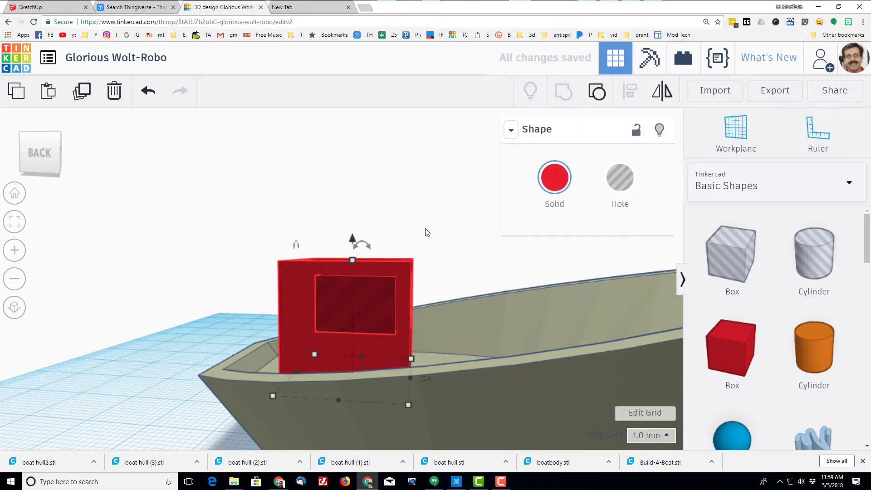
Add a box hole at the cabin's front wall, narrowed to about 7 mm and 9 mm tall.
right_click_drag(404, 244, 351, 323)
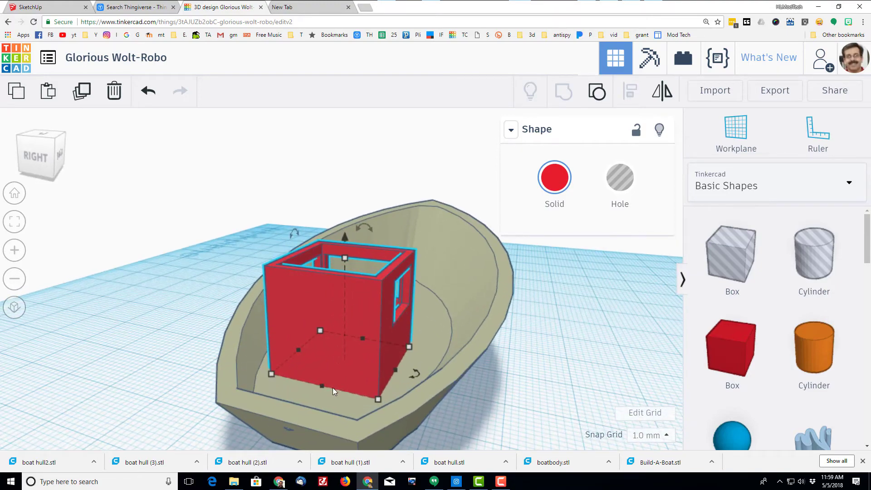
left_click_drag(333, 387, 366, 394)
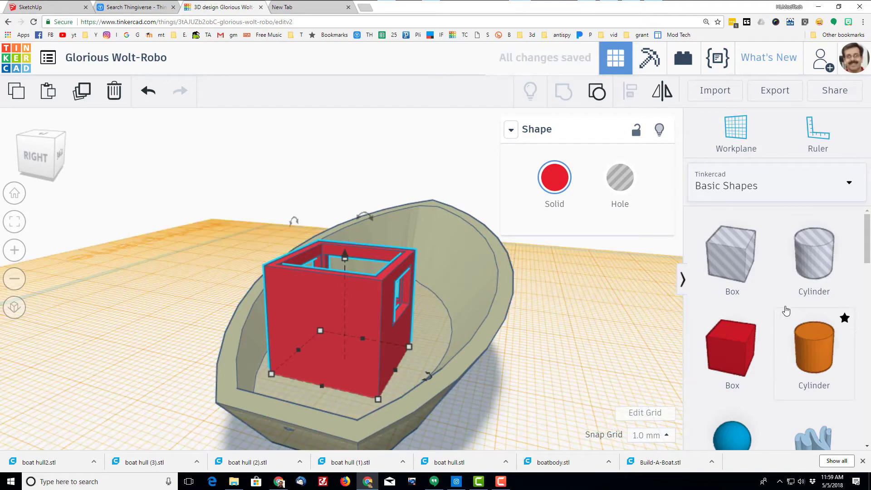
left_click_drag(733, 259, 359, 378)
left_click_drag(331, 225, 319, 290)
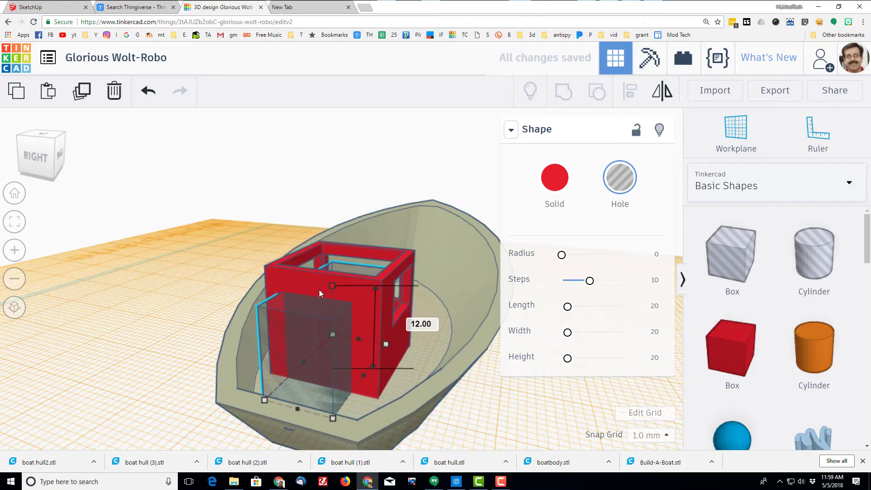
right_click_drag(334, 285, 276, 340)
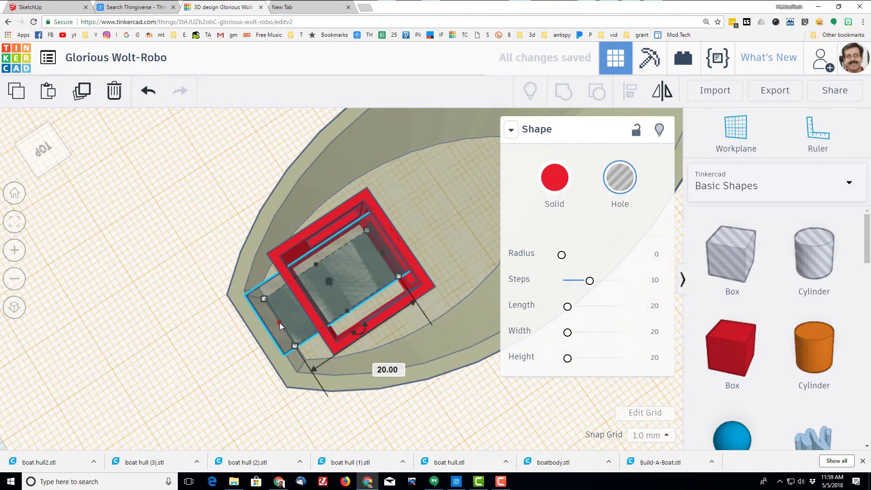
left_click_drag(280, 323, 302, 320)
right_click_drag(302, 319, 361, 390)
left_click_drag(366, 387, 336, 384)
left_click_drag(316, 300, 315, 320)
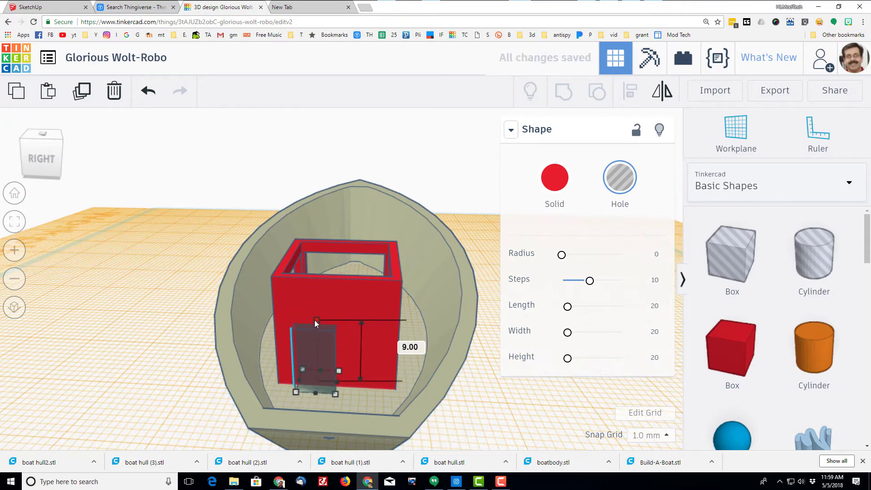
Set a workplane on the door hole and add a Round Roof rotated 90° upright.
key("w")
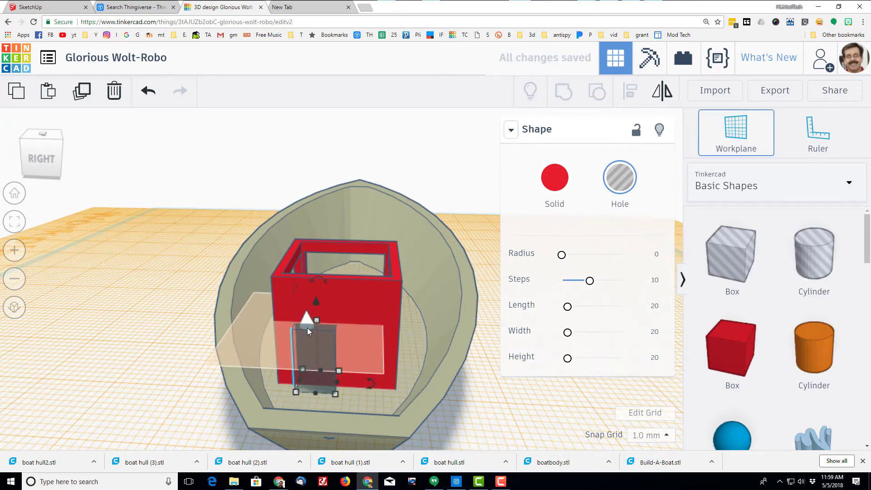
left_click(304, 328)
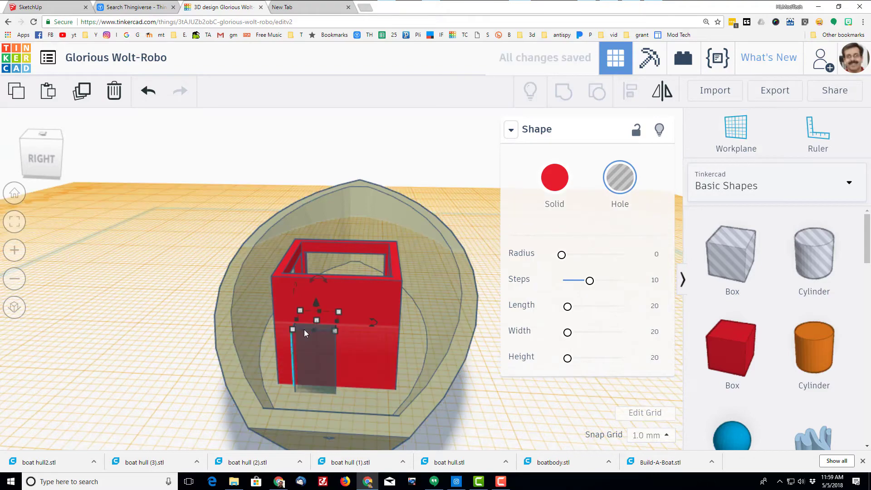
scroll(732, 390, "down", 5)
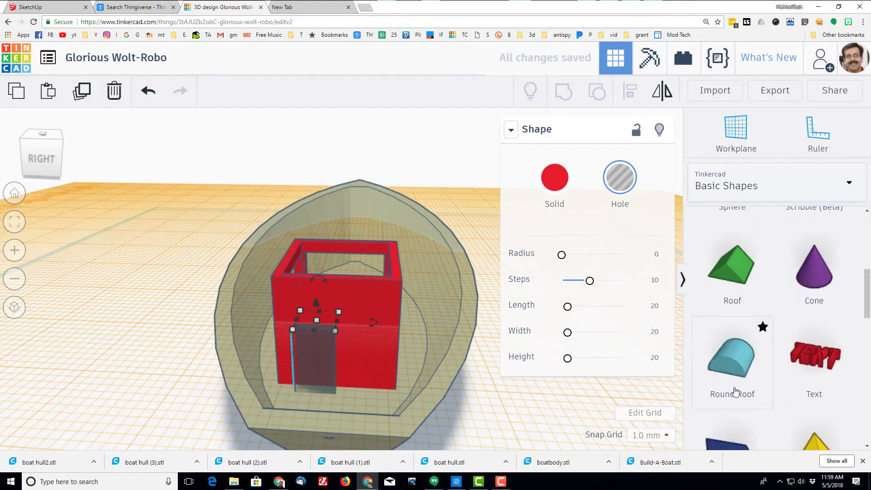
left_click(723, 372)
left_click(332, 342)
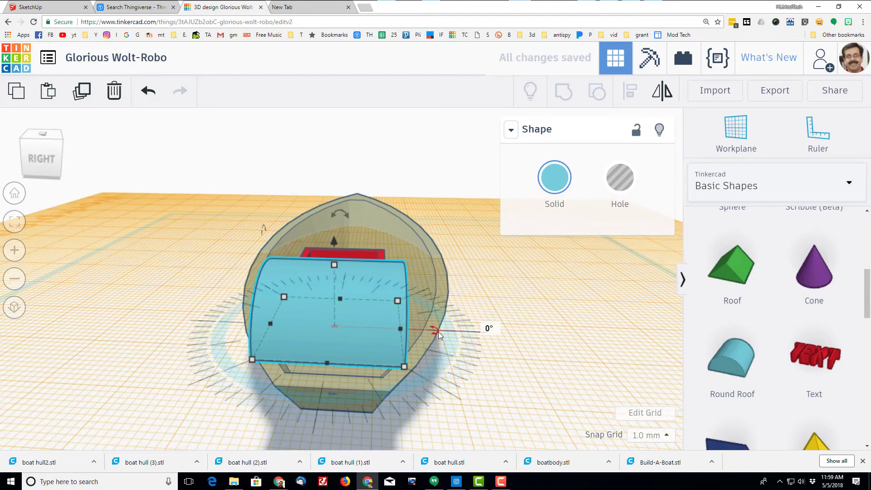
left_click_drag(484, 328, 322, 401)
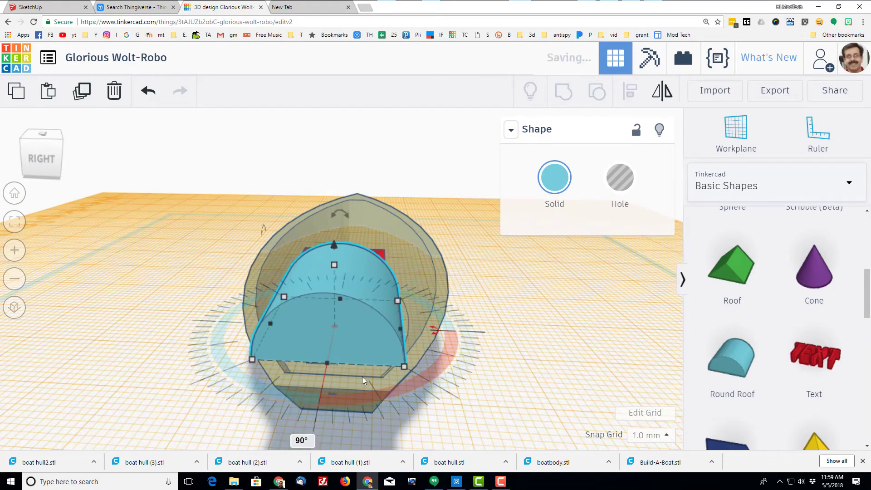
right_click_drag(362, 376, 515, 238)
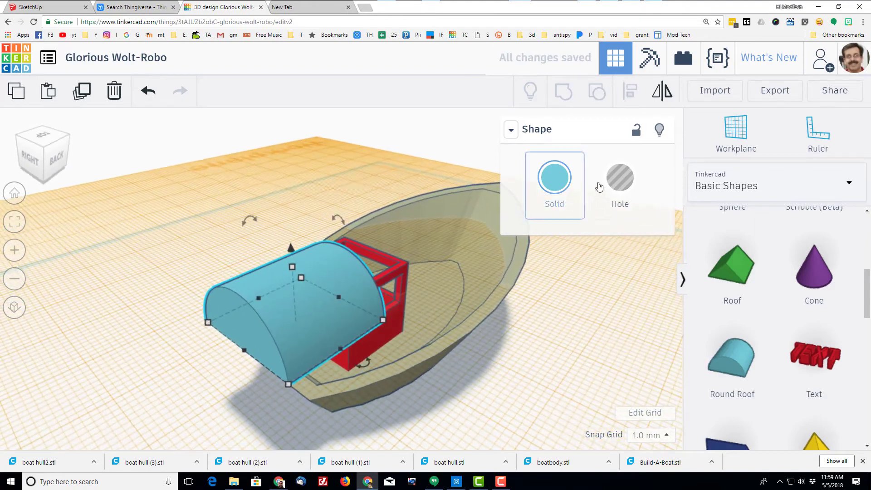
Make the Round Roof a hole and shrink it to about 7 mm wide, 5 mm deep.
left_click(619, 178)
left_click_drag(347, 350, 308, 313)
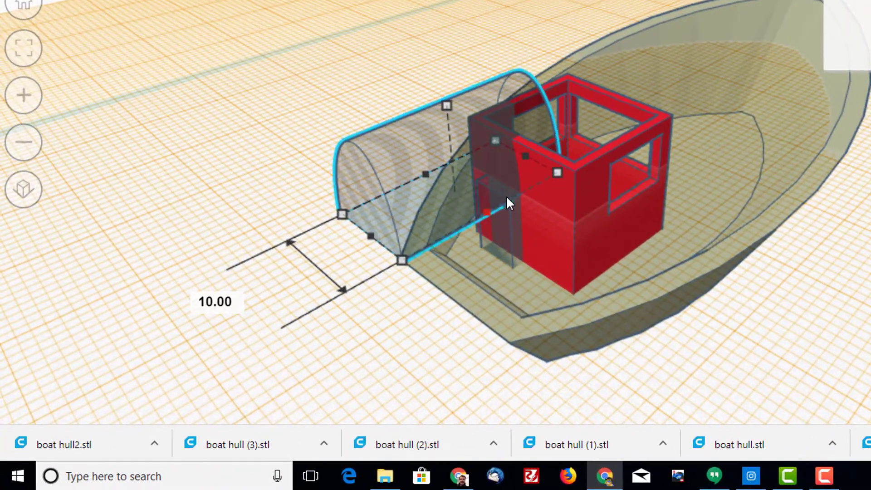
left_click_drag(507, 198, 506, 198)
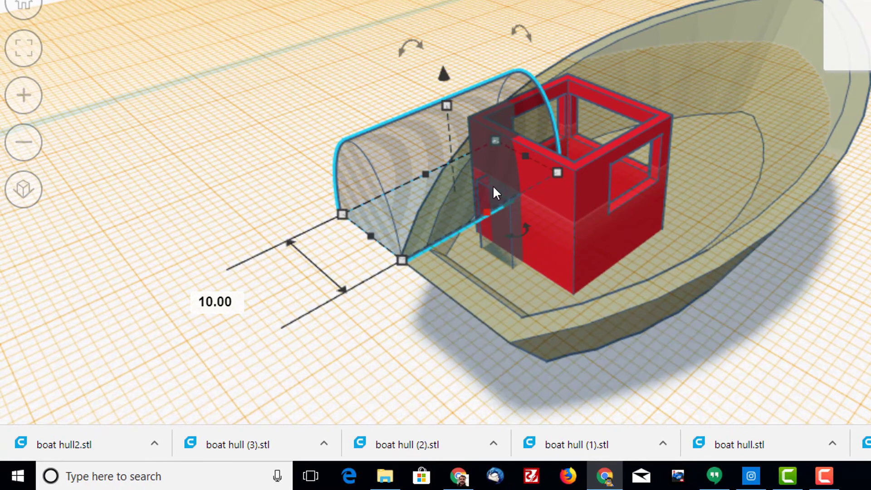
left_click_drag(429, 177, 461, 185)
left_click_drag(462, 111, 473, 190)
left_click_drag(385, 248, 505, 196)
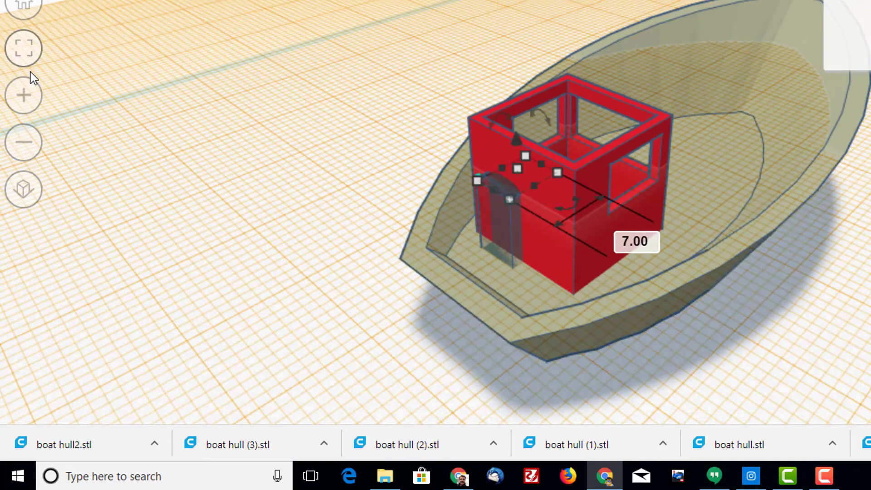
Narrow the arch to the door width, then group door hole, arch and red cabin.
left_click(25, 57)
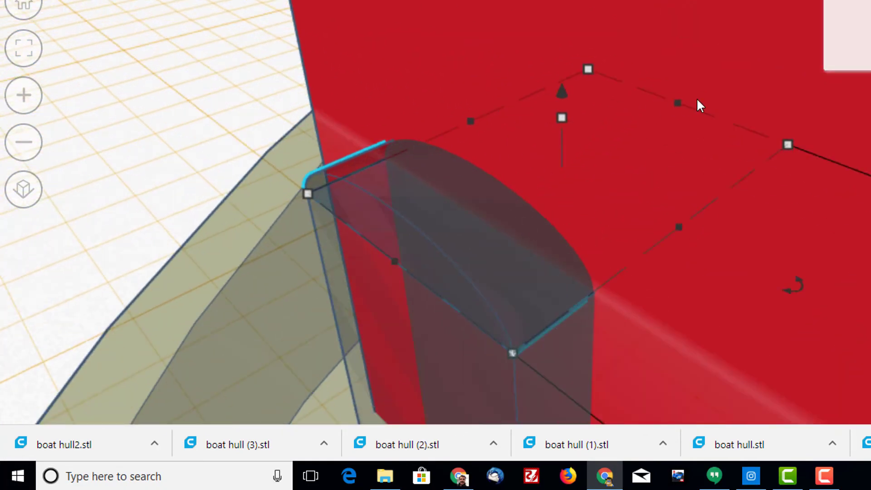
left_click_drag(679, 106, 518, 195)
scroll(189, 200, "down", 5)
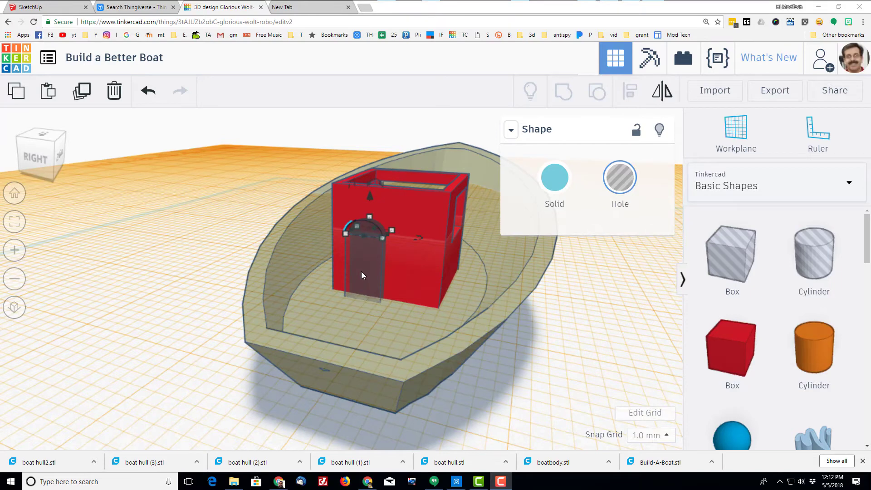
left_click(362, 273, "shift")
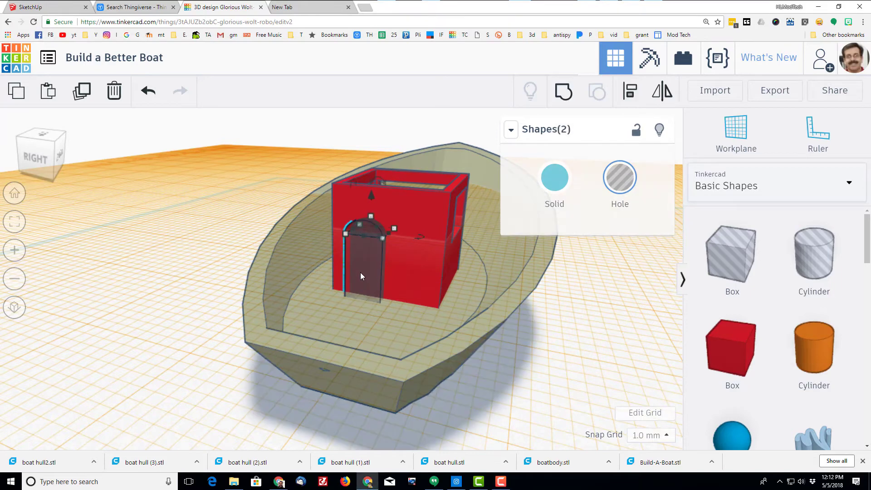
left_click(420, 204, "shift")
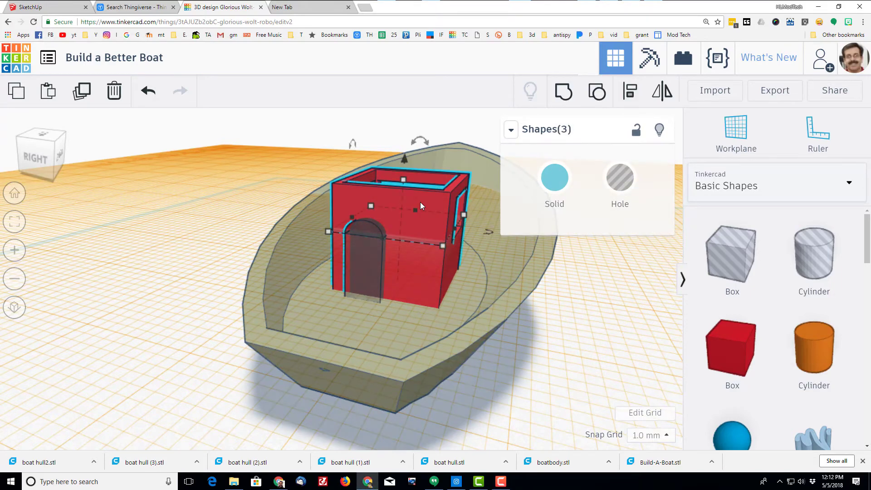
left_click(563, 91)
right_click_drag(377, 279, 399, 270)
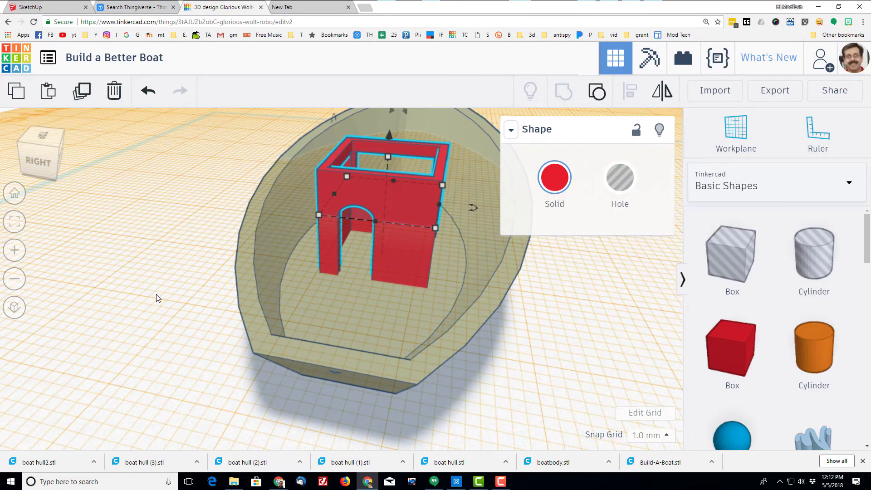
Reset the workplane to the default grid, then set a new one on the cabin top.
key("w")
left_click(208, 295)
right_click_drag(153, 273, 305, 259)
key("w")
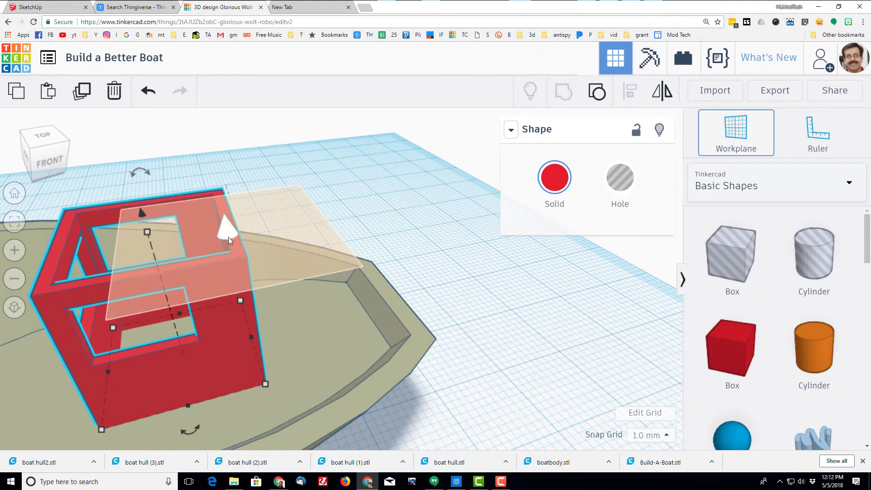
left_click(229, 237)
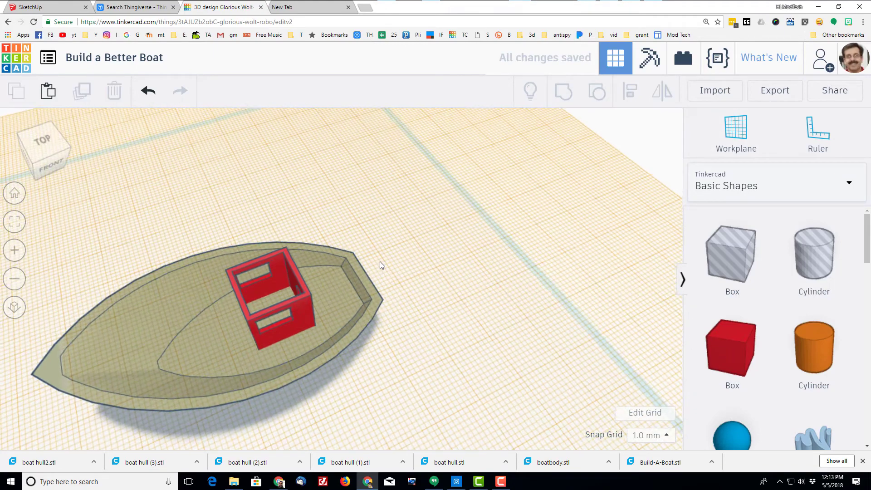
Add a box on the cabin and resize it to a thin 19 × 19 mm, 2 mm slab.
left_click_drag(759, 318, 272, 295)
right_click_drag(289, 324, 265, 249)
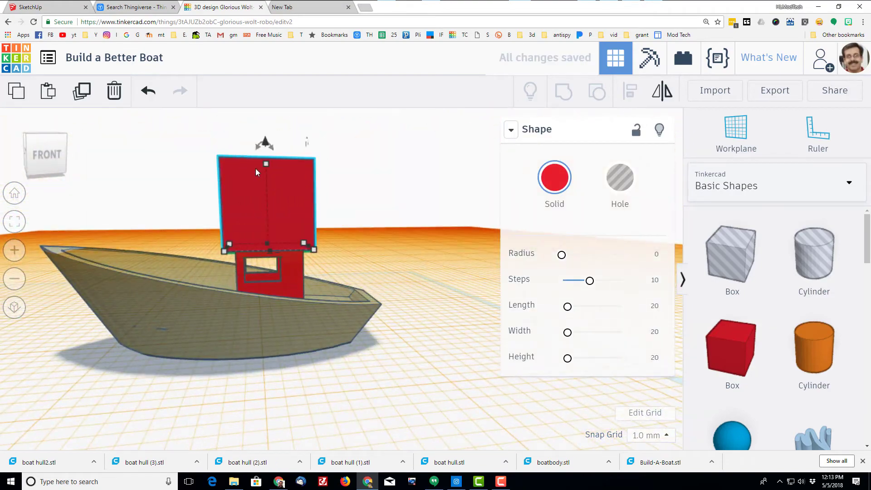
scroll(255, 168, "up", 3)
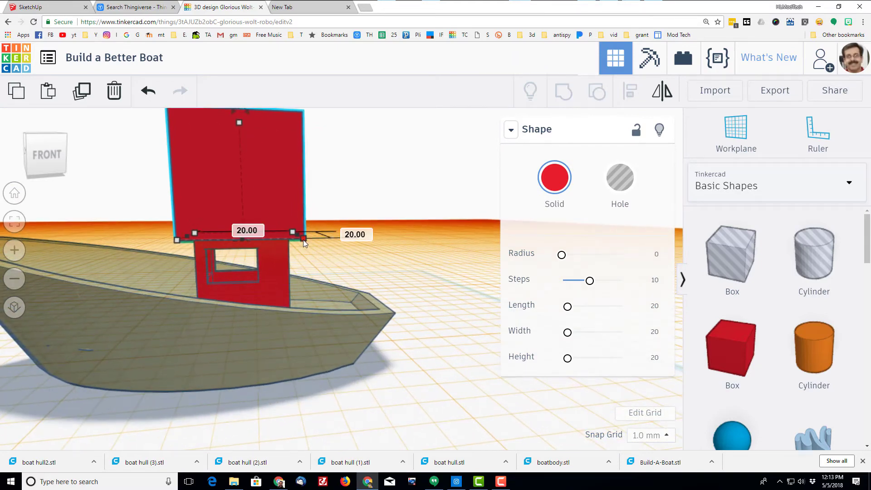
left_click_drag(303, 240, 294, 239)
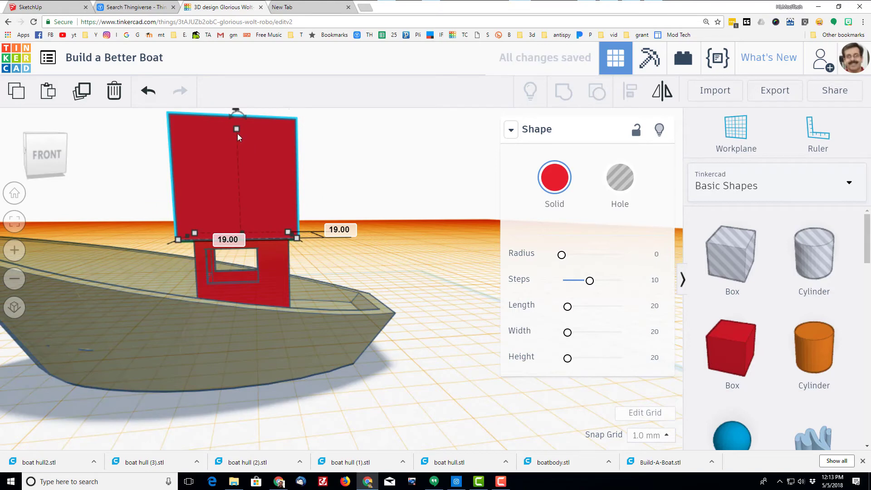
left_click_drag(238, 134, 236, 225)
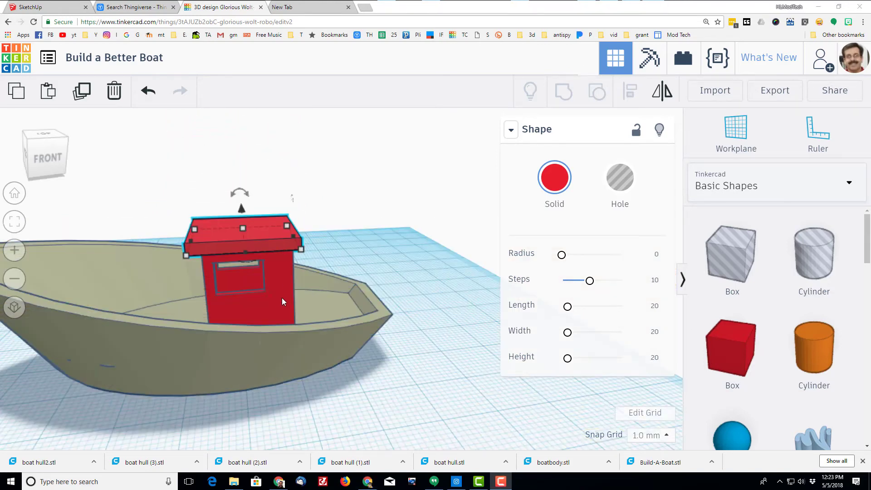
Align the cabin and roof so the cabin is centred under the roof.
left_click(282, 287, "shift")
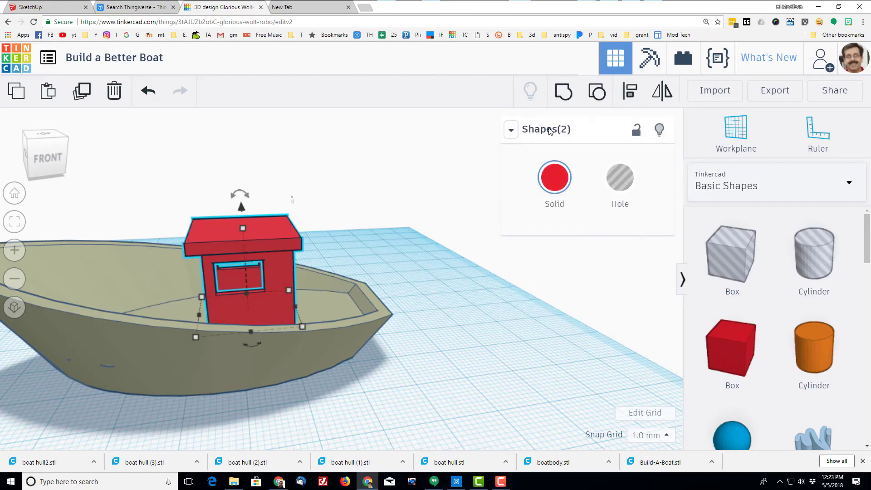
left_click(630, 91)
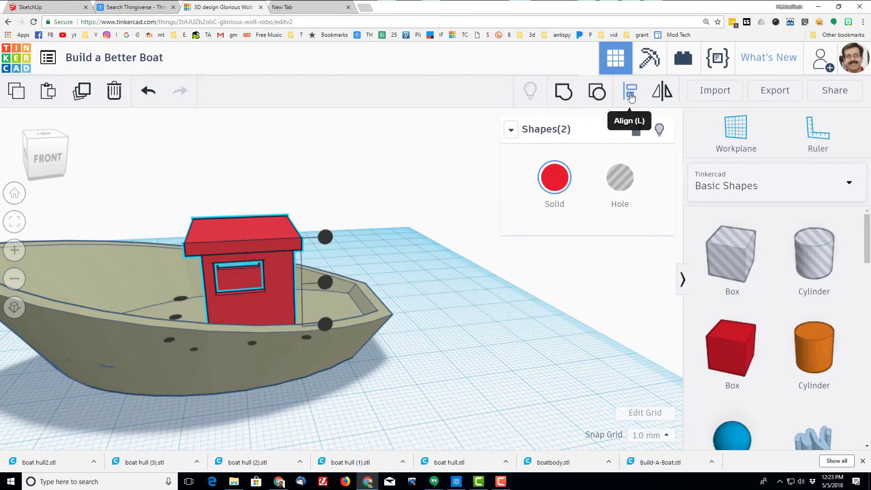
left_click(176, 317)
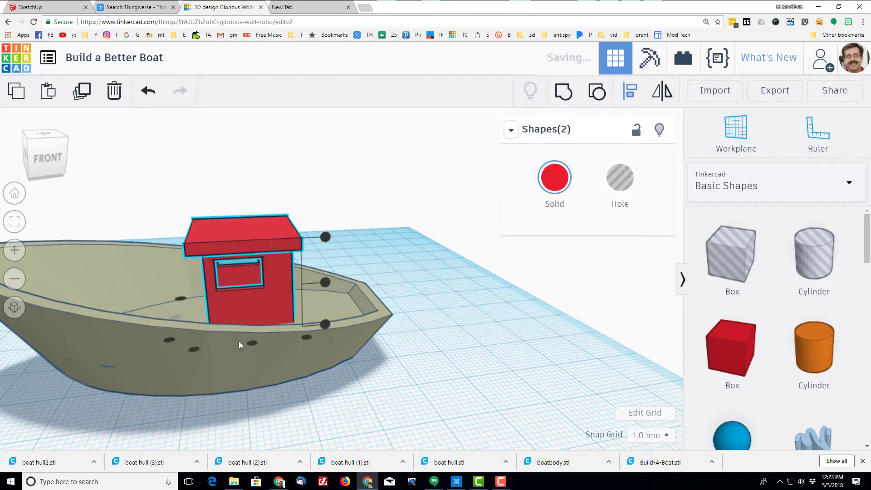
left_click(296, 202)
Tilt the roof box about 5° and lower it onto the cabin top.
left_click(246, 235)
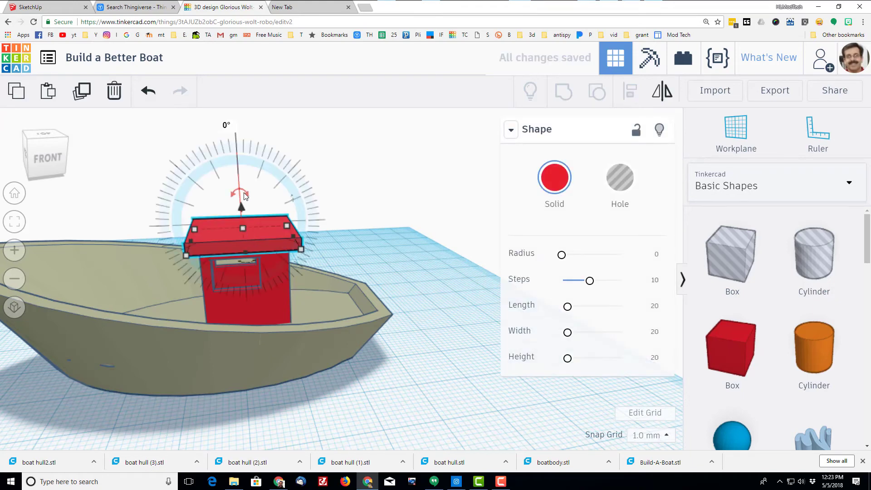
left_click_drag(245, 196, 247, 137)
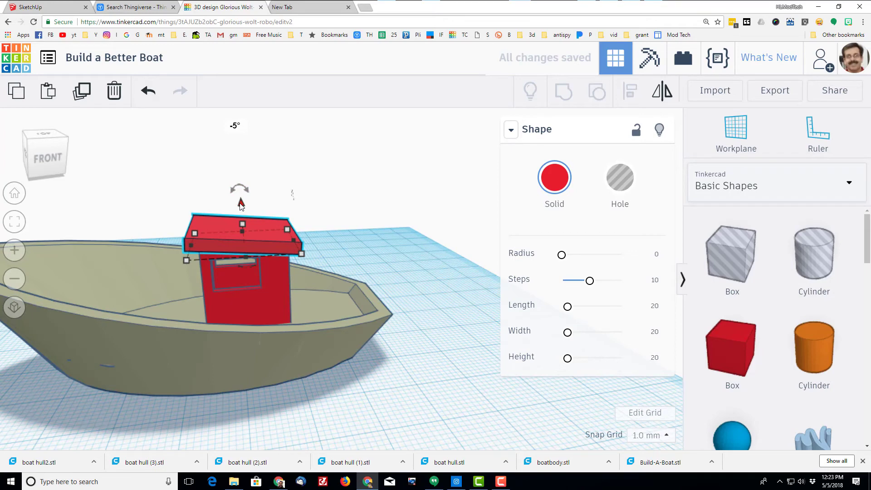
mouse_move(241, 205)
left_mouse_down()
mouse_move(244, 215)
mouse_move(241, 206)
left_mouse_up()
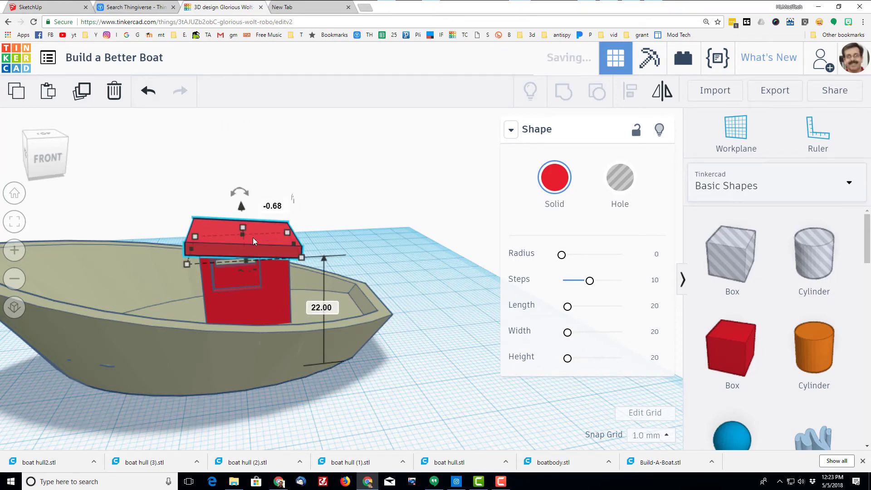
scroll(252, 238, "up", 2)
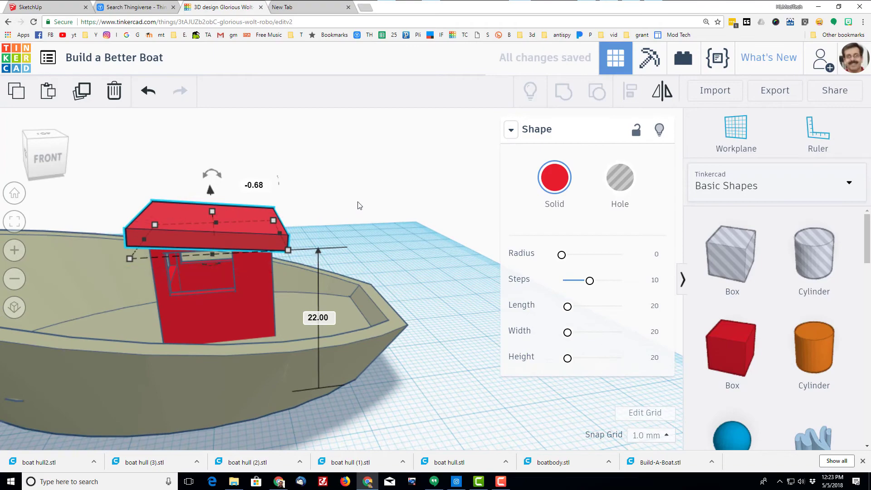
right_click_drag(358, 205, 230, 216)
scroll(272, 159, "down", 1)
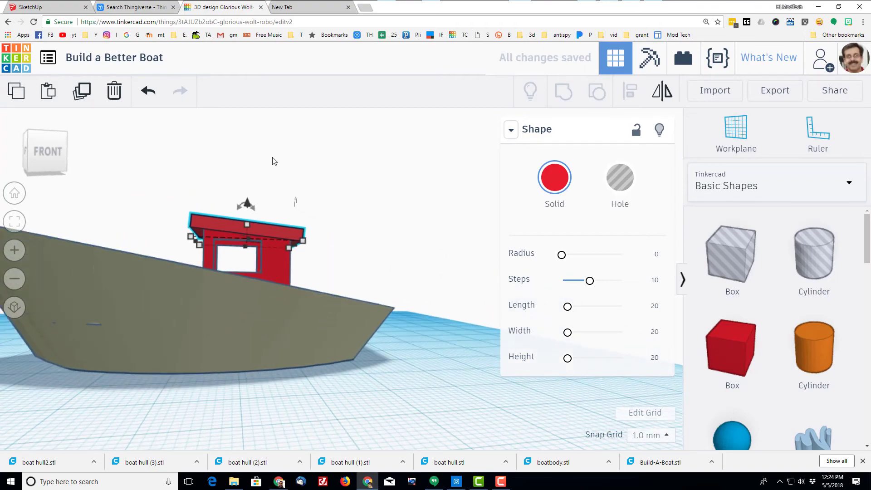
right_click_drag(272, 159, 271, 257)
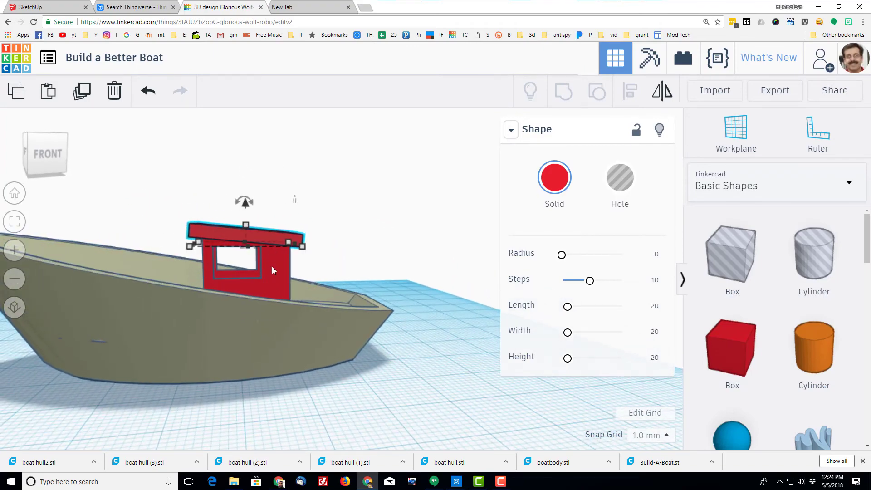
left_click(273, 267, "shift")
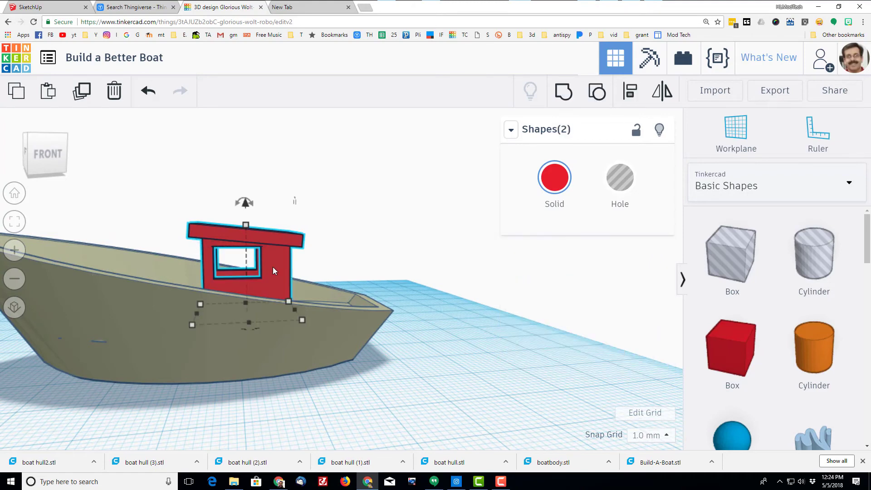
Group the roof with the cabin and align the cabin centrally on the hull.
left_click(564, 92)
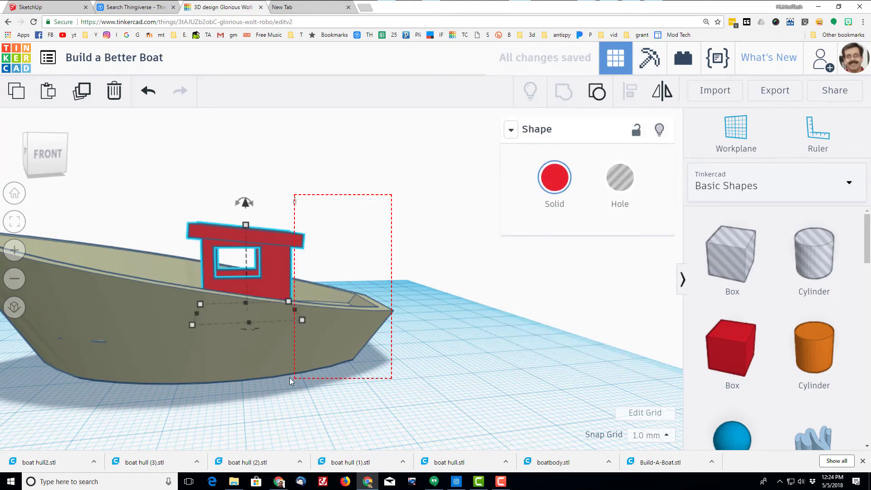
left_click(254, 370, "shift")
left_click(630, 91)
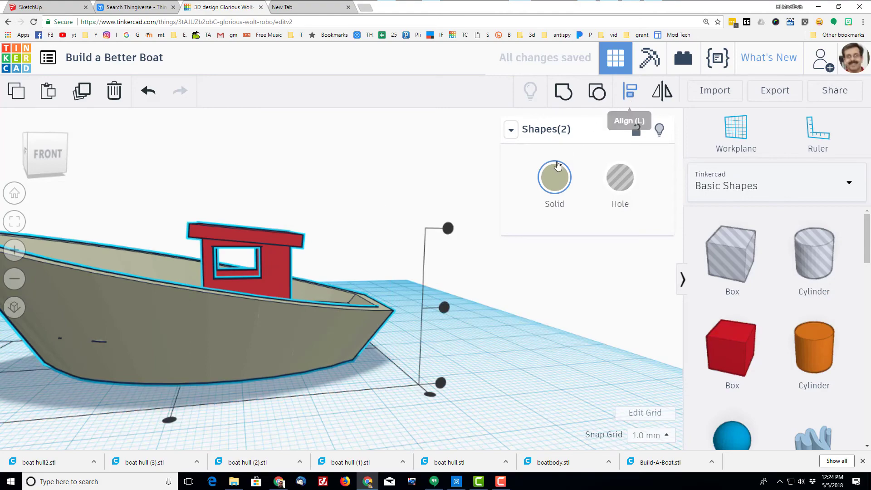
scroll(200, 433, "down", 2)
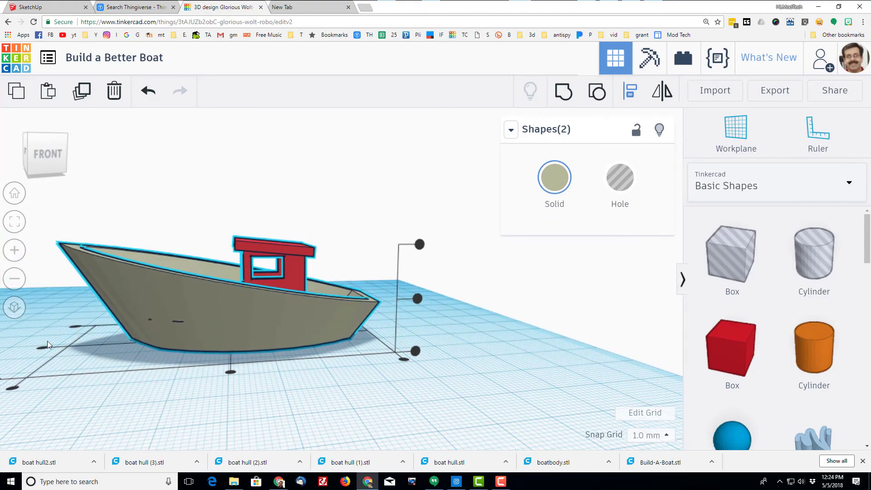
left_click(39, 349)
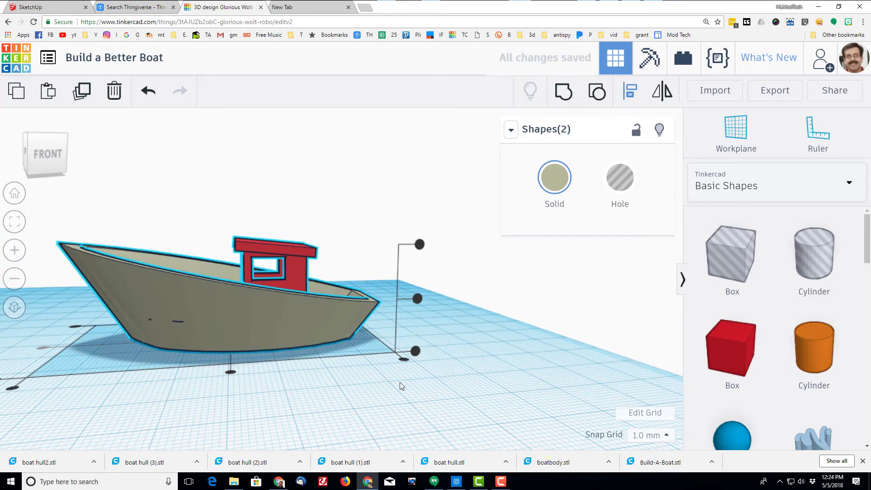
Select the hull and cabin together and group them into a single boat.
right_click_drag(506, 367, 353, 363)
left_click(354, 363)
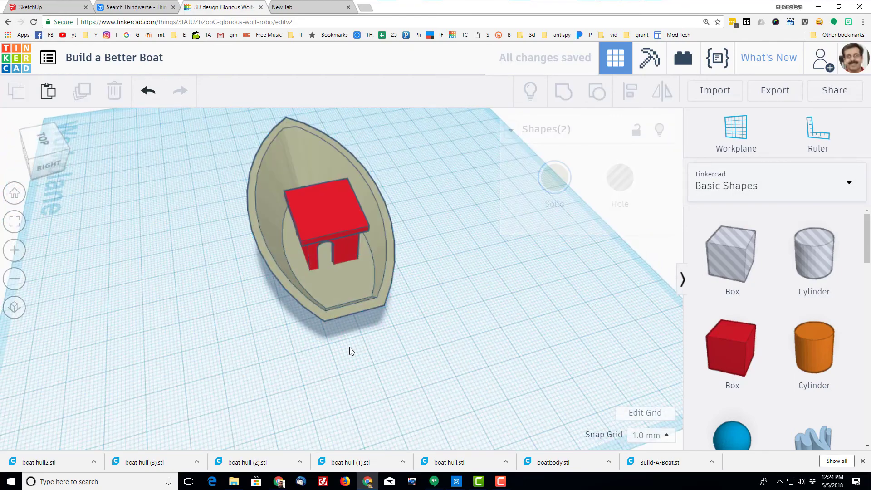
right_click_drag(331, 249, 515, 190)
scroll(286, 338, "up", 3)
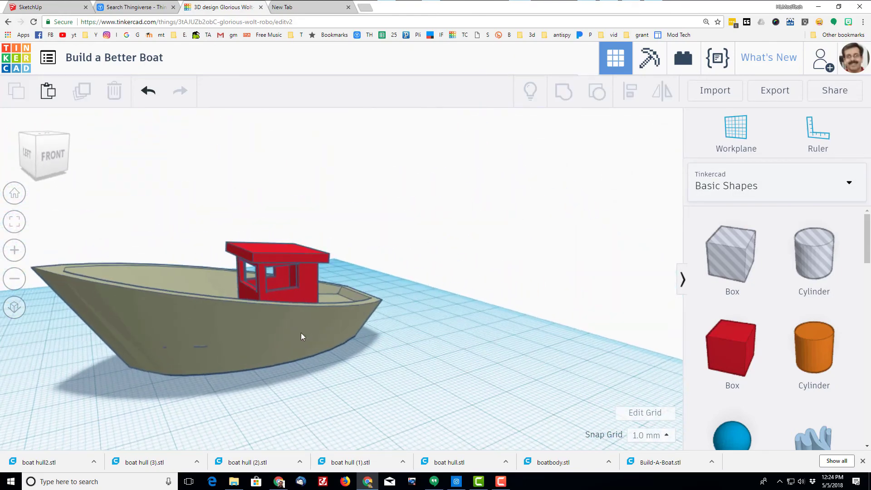
right_click_drag(301, 333, 90, 218)
left_click_drag(342, 370, 345, 368)
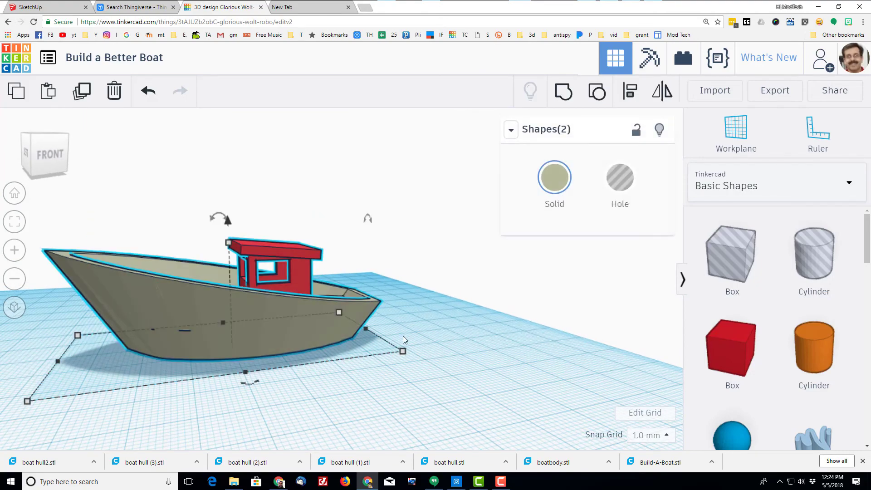
left_click(564, 91)
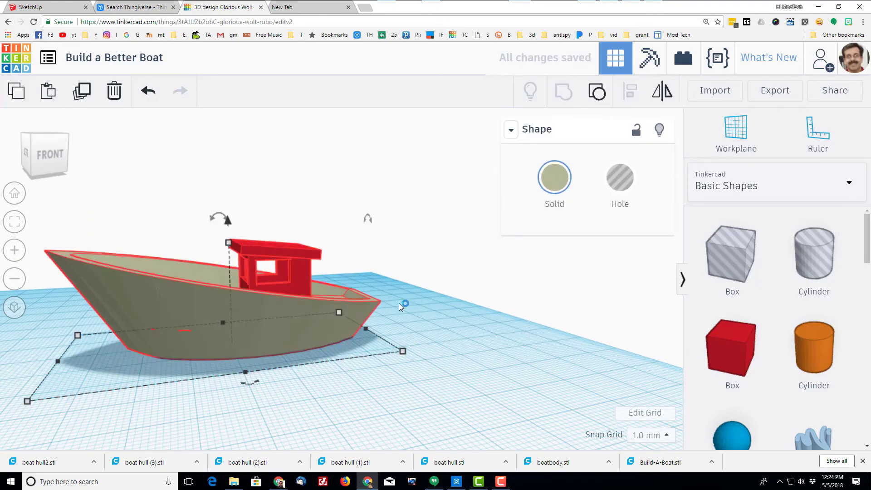
Colour the grouped boat with the brown Solid colour preset.
right_click_drag(416, 264, 269, 286)
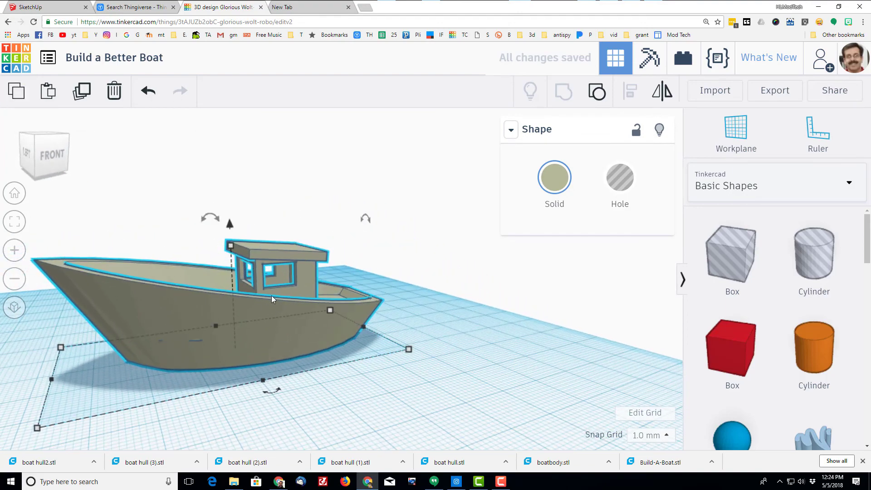
left_click(554, 177)
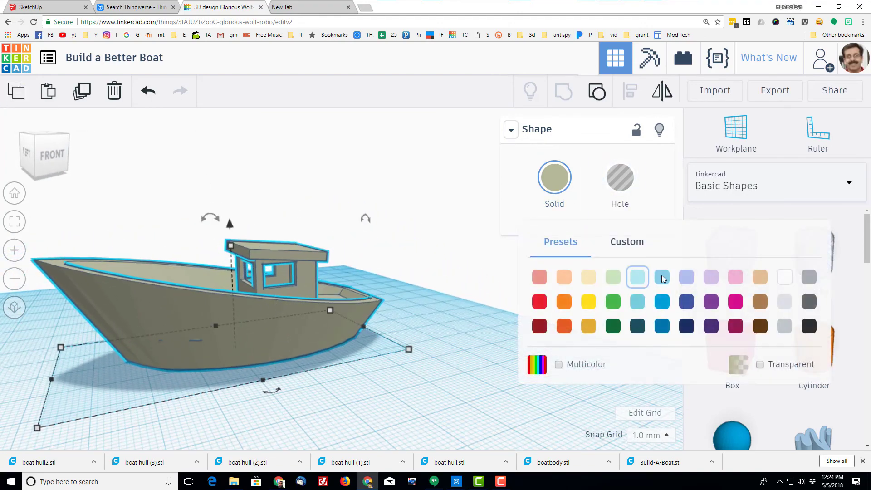
left_click(760, 301)
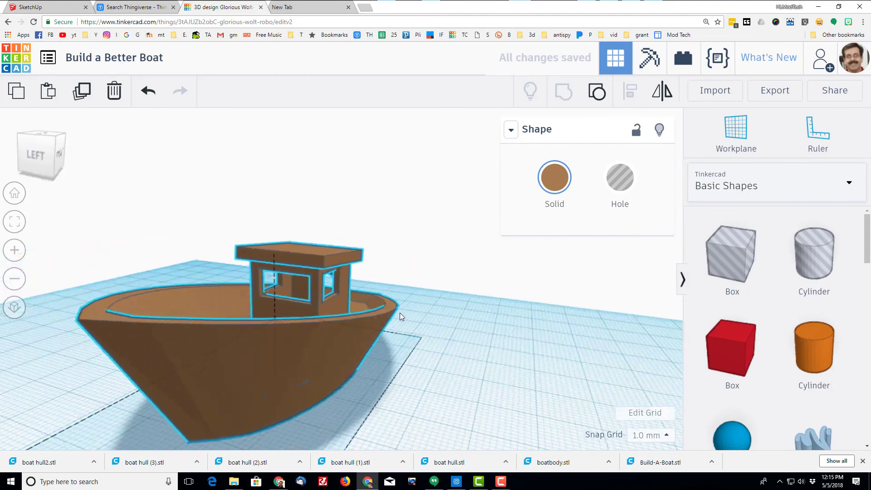
right_click_drag(399, 312, 183, 289)
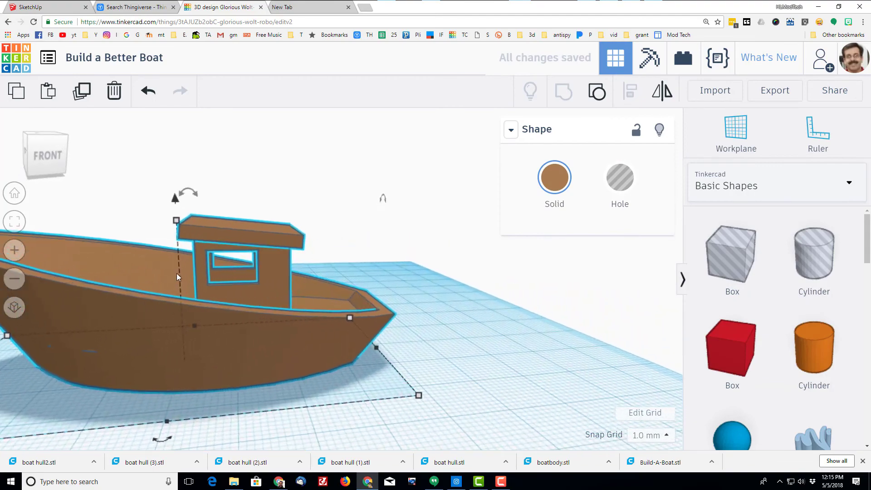
scroll(177, 277, "down", 2)
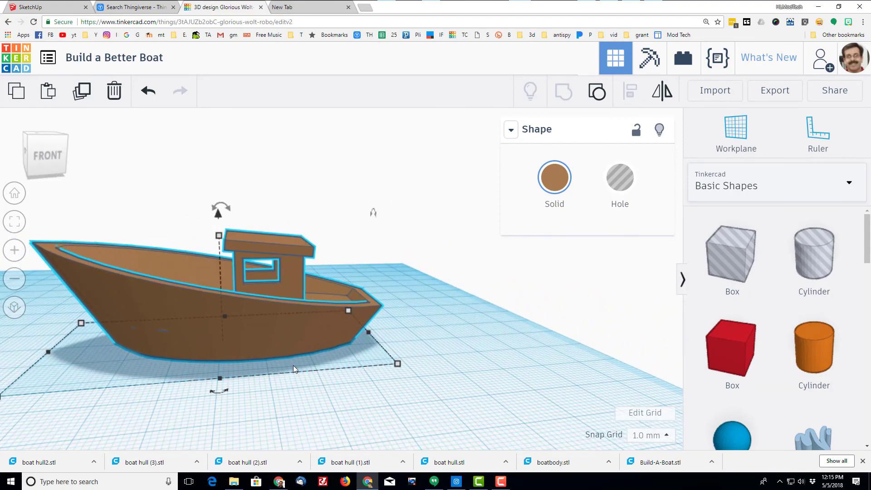
right_click_drag(438, 366, 319, 391)
right_click_drag(456, 393, 369, 360)
right_click(598, 398)
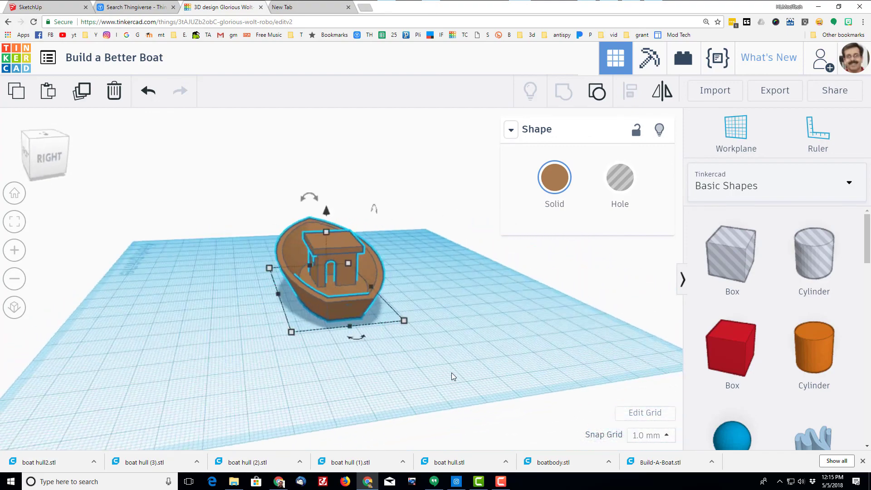